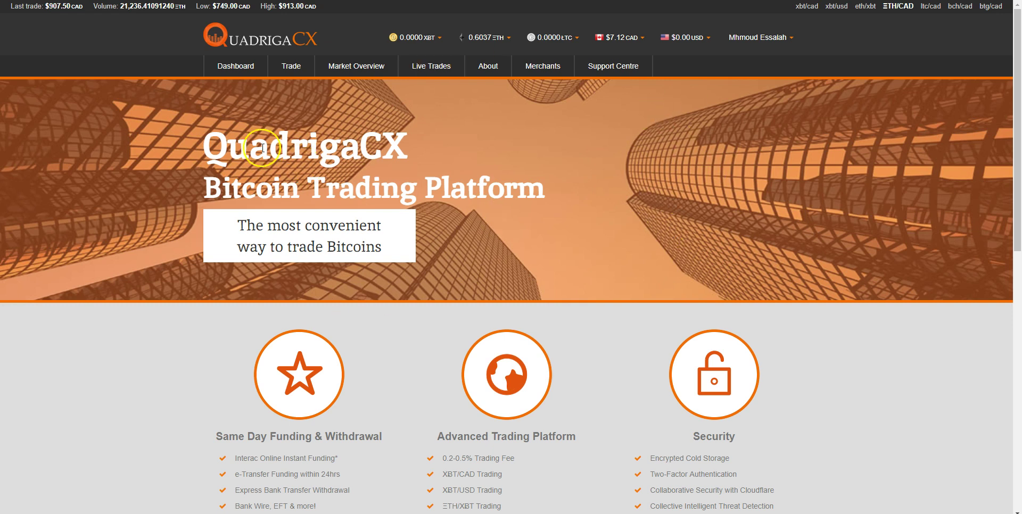
Look through the home page's trading platform features, supported currency pairs, ETH/CAD price chart and News Board
{"action": "left_click_drag", "start_coordinate": [206, 137], "coordinate": [549, 191]}
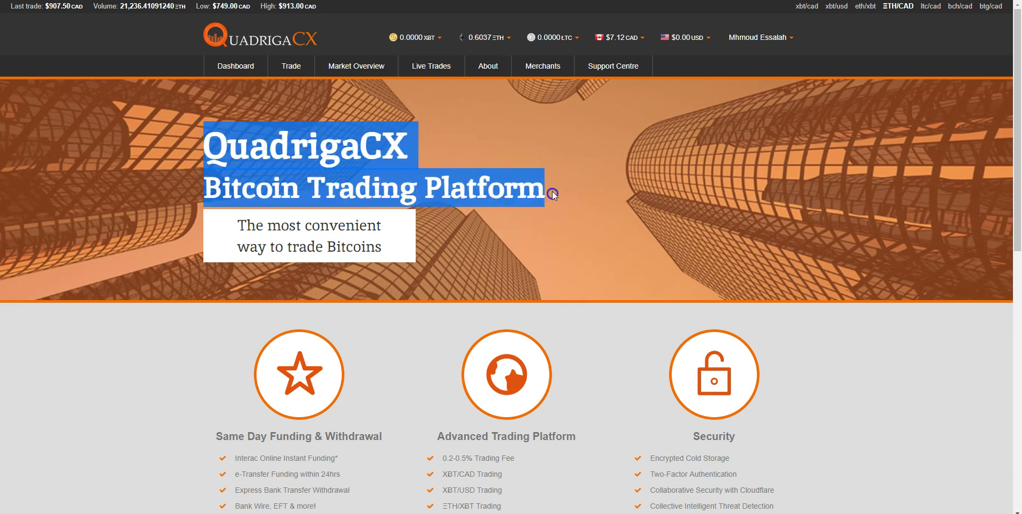
{"action": "left_click", "coordinate": [542, 195]}
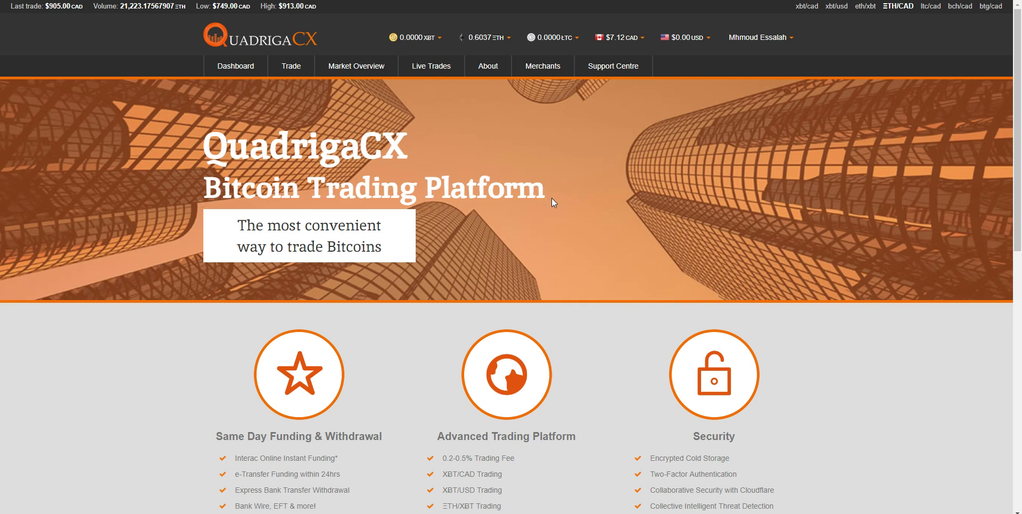
{"action": "scroll", "coordinate": [563, 222], "scroll_direction": "down", "scroll_amount": 2}
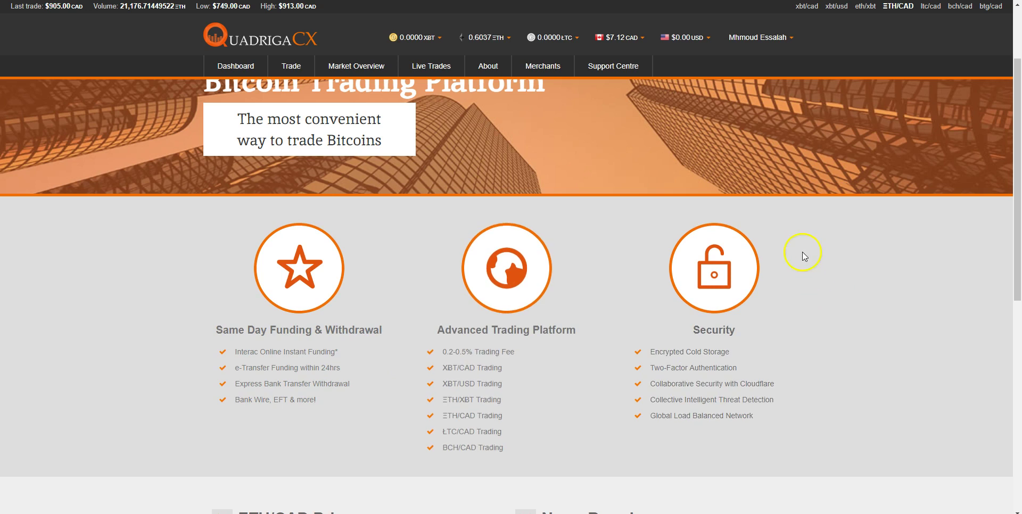
{"action": "scroll", "coordinate": [440, 286], "scroll_direction": "down", "scroll_amount": 1}
{"action": "scroll", "coordinate": [524, 292], "scroll_direction": "up", "scroll_amount": 1}
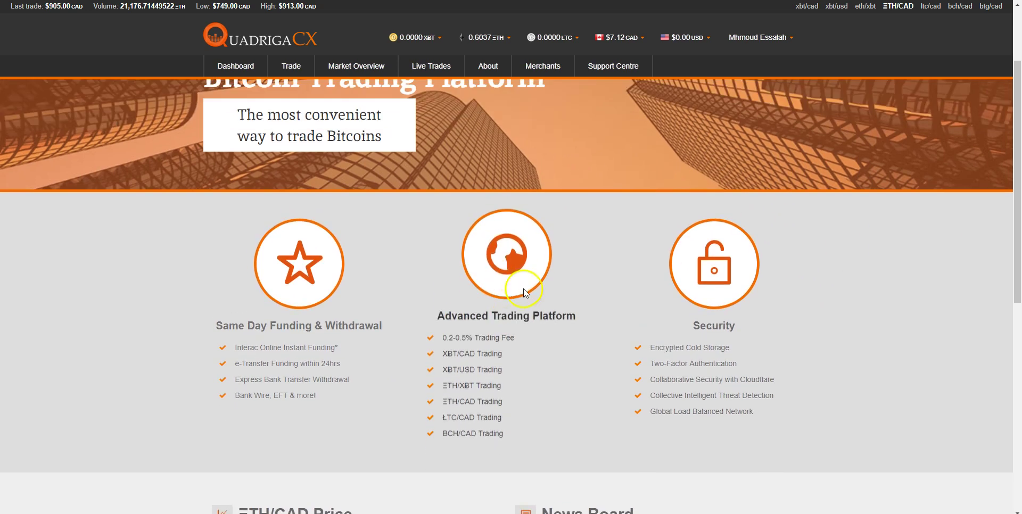
{"action": "left_click_drag", "start_coordinate": [434, 345], "coordinate": [550, 356]}
{"action": "triple_click", "coordinate": [507, 414]}
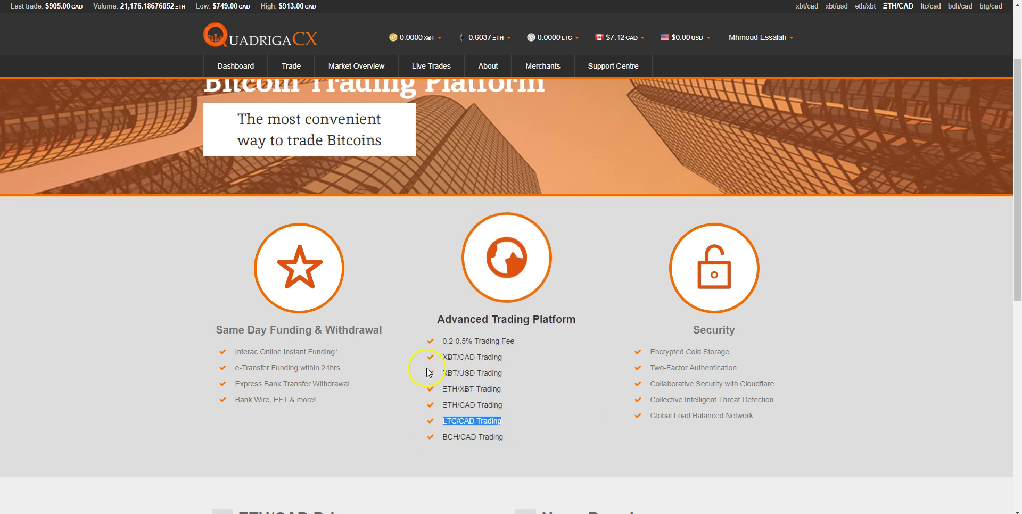
{"action": "scroll", "coordinate": [427, 372], "scroll_direction": "down", "scroll_amount": 5}
{"action": "scroll", "coordinate": [530, 234], "scroll_direction": "down", "scroll_amount": 2}
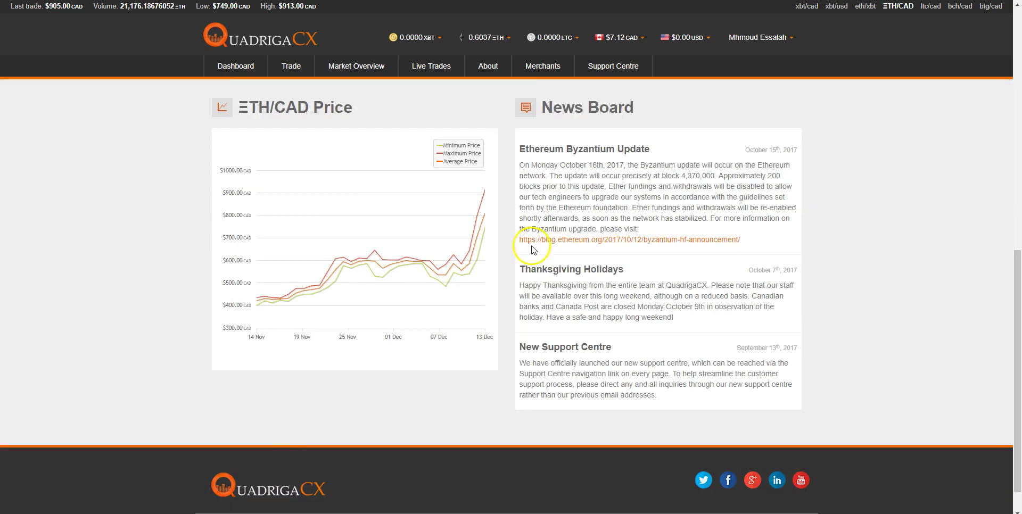
{"action": "scroll", "coordinate": [532, 250], "scroll_direction": "up", "scroll_amount": 8}
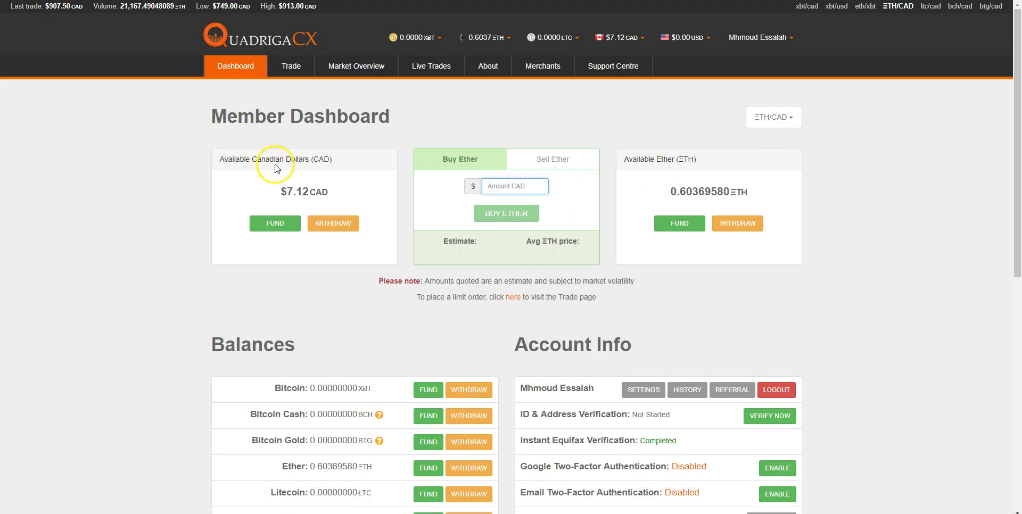
Check the verification entries under Account Info on the member dashboard and open the ID & Address Verification page
{"action": "scroll", "coordinate": [372, 128], "scroll_direction": "down", "scroll_amount": 2}
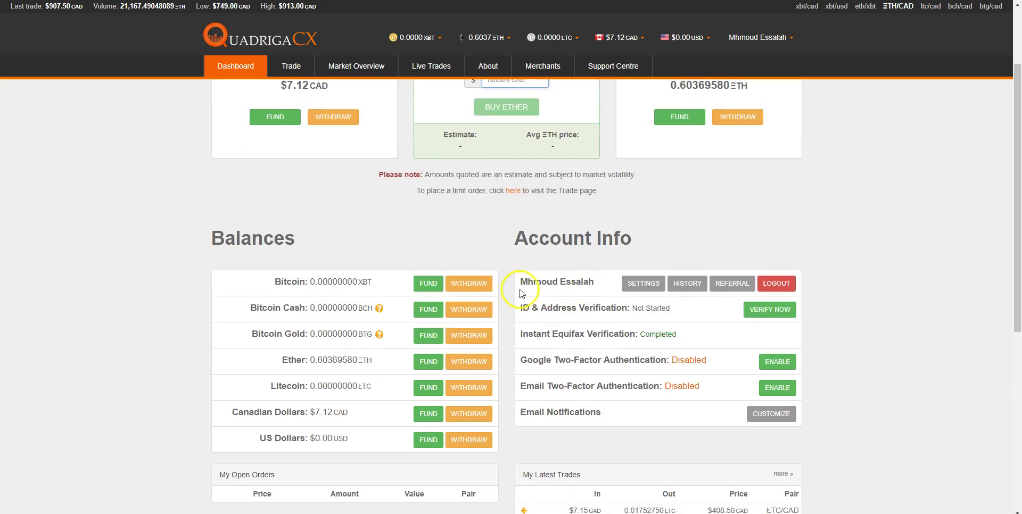
{"action": "left_click_drag", "start_coordinate": [541, 308], "coordinate": [547, 330]}
{"action": "left_click", "coordinate": [561, 332]}
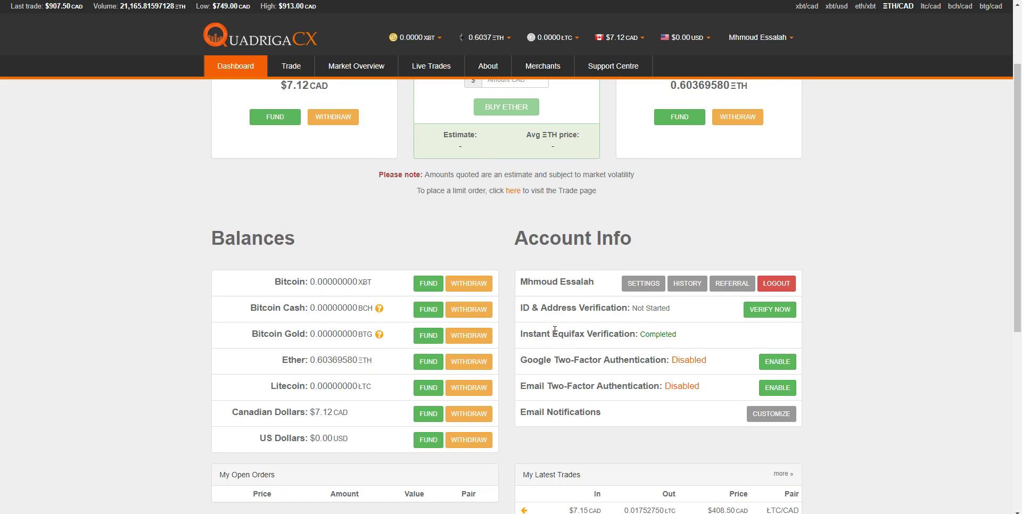
{"action": "left_click", "coordinate": [753, 316]}
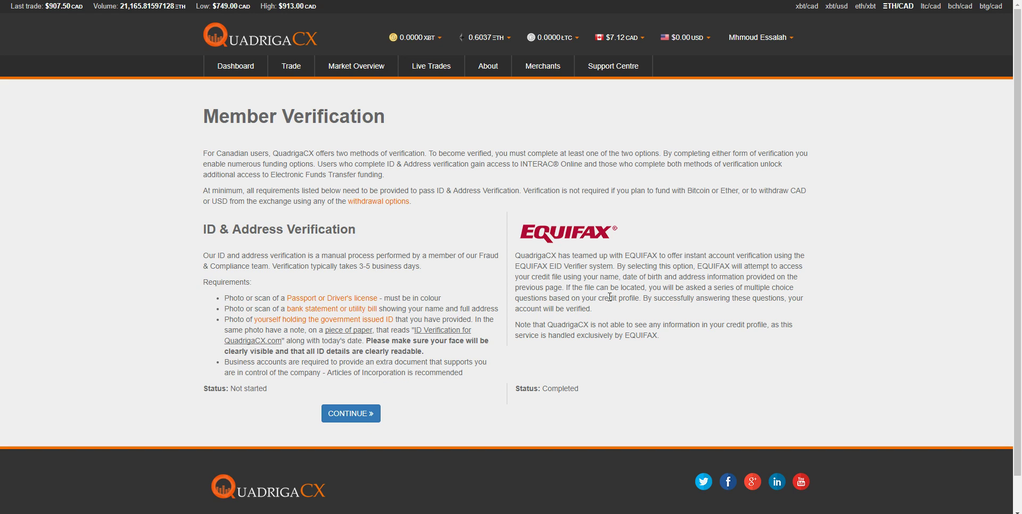
Read the ID & Address Verification requirements and preview the sample bank statement or utility bill
{"action": "left_click", "coordinate": [15, 298]}
{"action": "left_click_drag", "start_coordinate": [203, 230], "coordinate": [348, 229]}
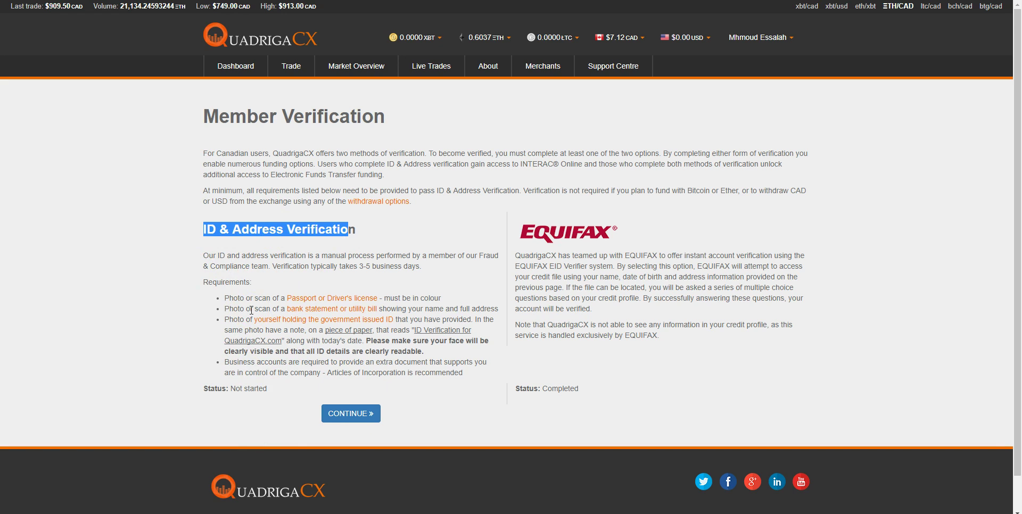
{"action": "left_click", "coordinate": [353, 303]}
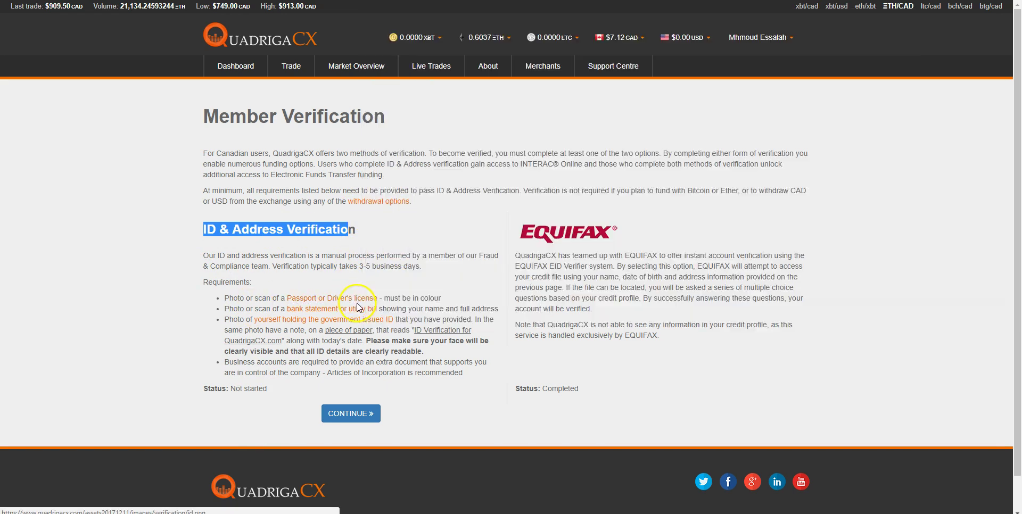
{"action": "mouse_move", "coordinate": [360, 310]}
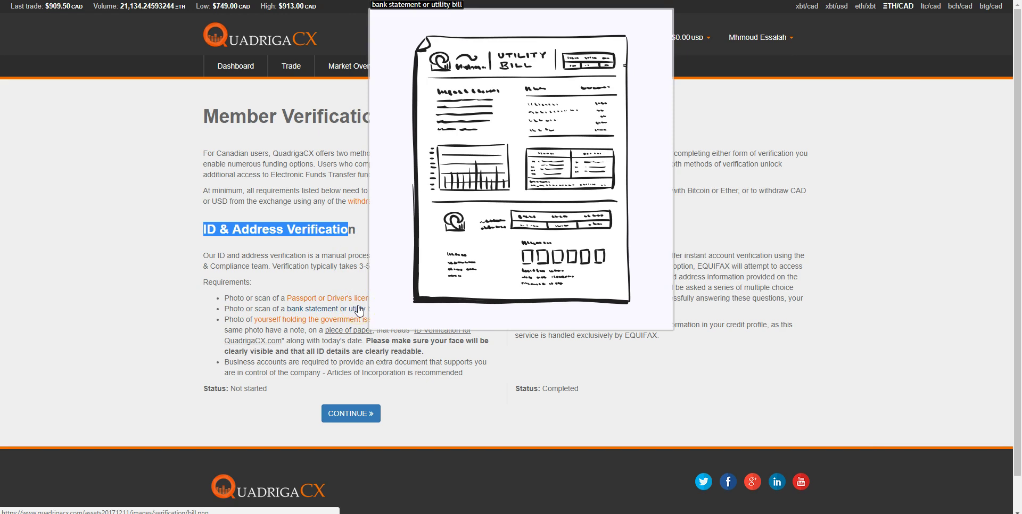
{"action": "left_click", "coordinate": [339, 320]}
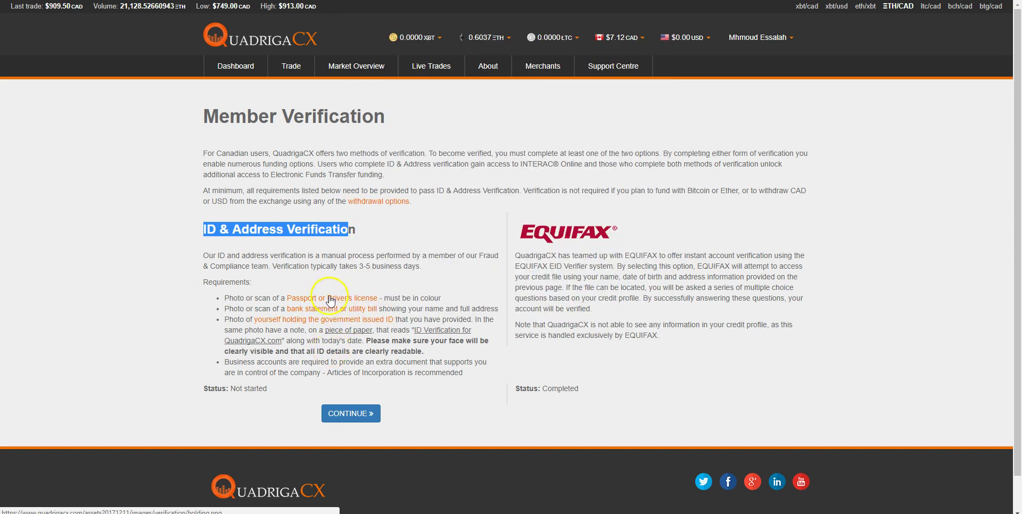
{"action": "left_click_drag", "start_coordinate": [353, 266], "coordinate": [371, 264]}
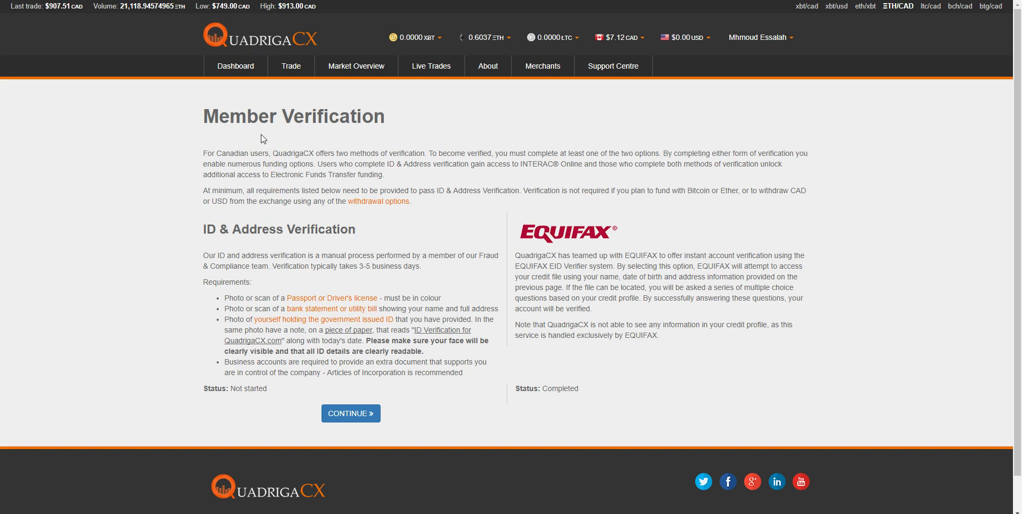
Return to the member dashboard and switch its trading pair to XBT/CAD
{"action": "left_click", "coordinate": [258, 71]}
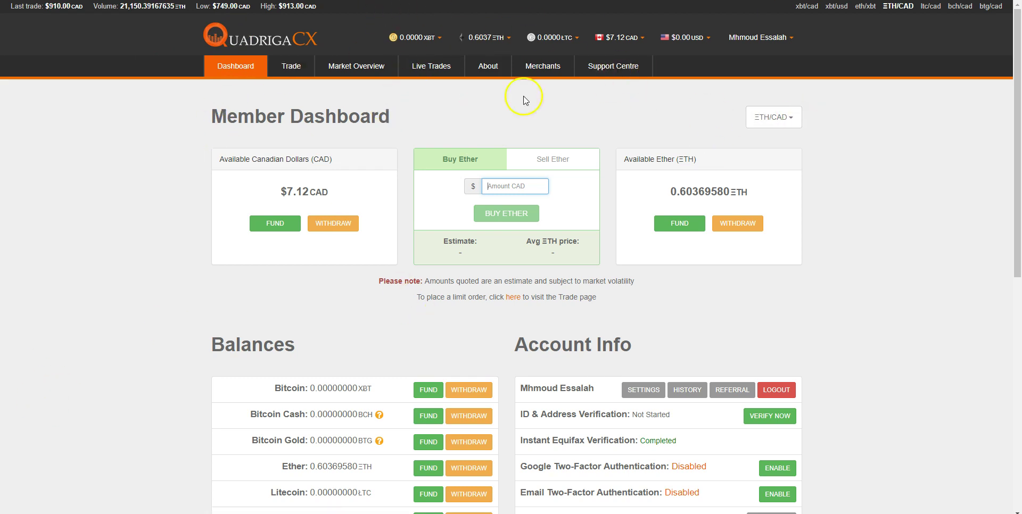
{"action": "left_click", "coordinate": [787, 125]}
{"action": "left_click", "coordinate": [745, 137]}
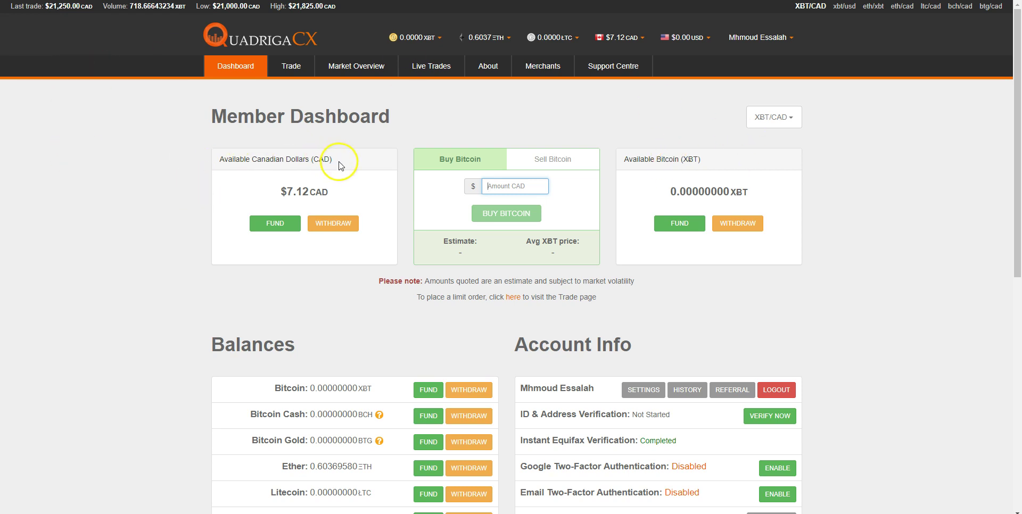
Open the Bitcoin funding page from Balances and review the wallet address instructions and the Bitcoin-only warning
{"action": "scroll", "coordinate": [331, 196], "scroll_direction": "down", "scroll_amount": 3}
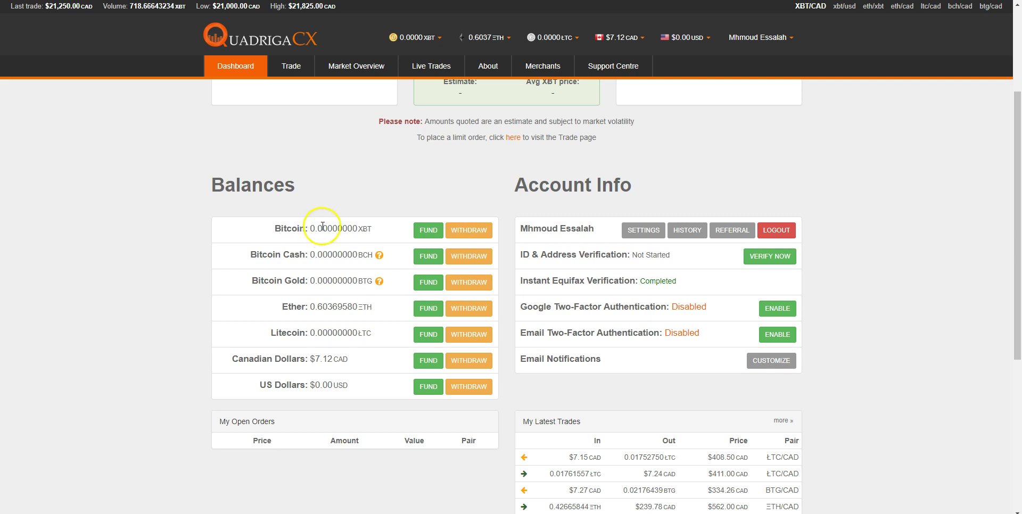
{"action": "left_click", "coordinate": [429, 230]}
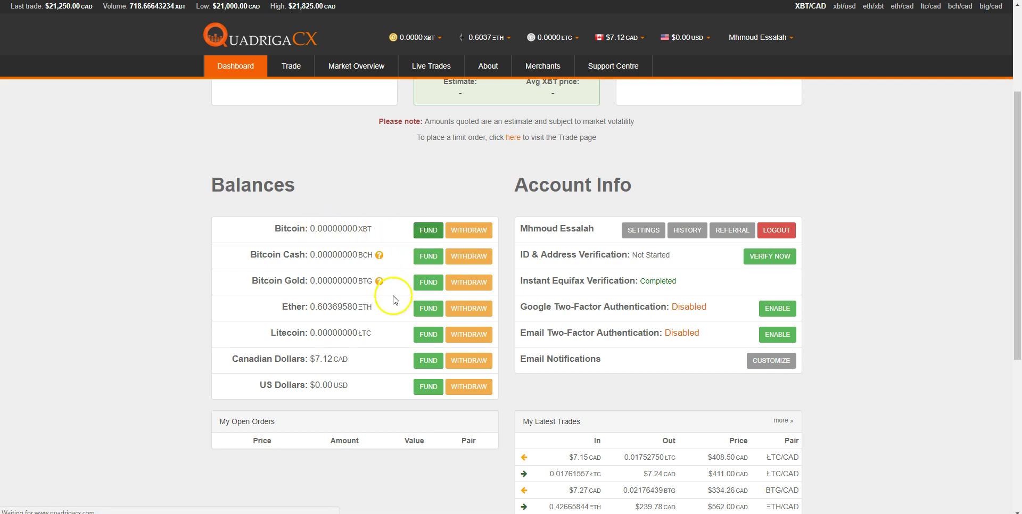
{"action": "left_click_drag", "start_coordinate": [206, 185], "coordinate": [374, 196]}
{"action": "left_click", "coordinate": [241, 181]}
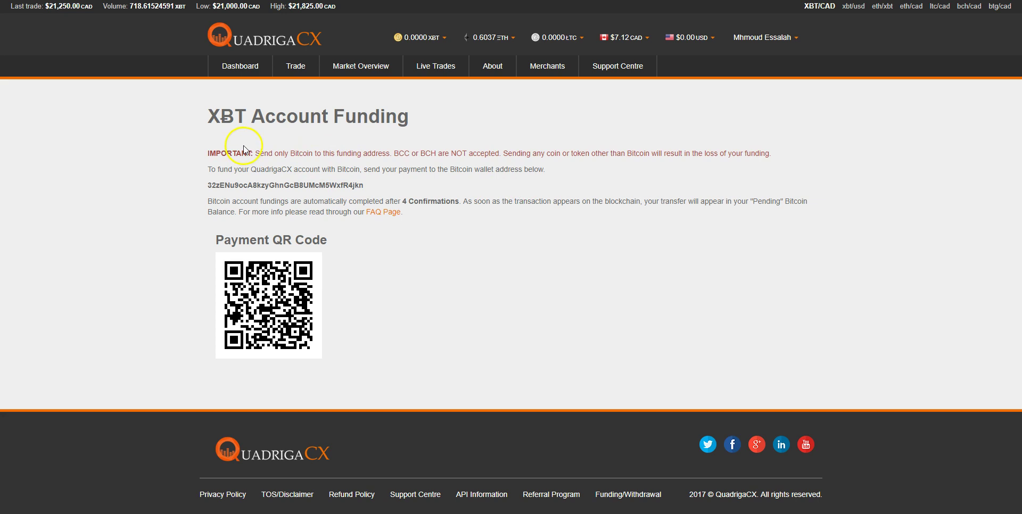
{"action": "left_click_drag", "start_coordinate": [250, 153], "coordinate": [725, 153]}
{"action": "left_click", "coordinate": [727, 152]}
Go back to the dashboard balances and open the Bitcoin withdrawal form
{"action": "left_click", "coordinate": [240, 67]}
{"action": "scroll", "coordinate": [206, 263], "scroll_direction": "down", "scroll_amount": 3}
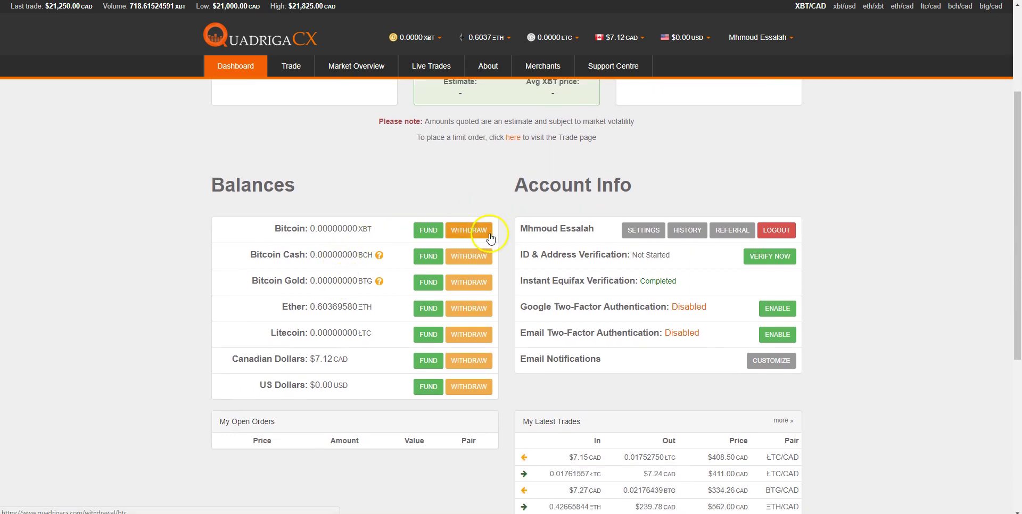
{"action": "left_click", "coordinate": [488, 232]}
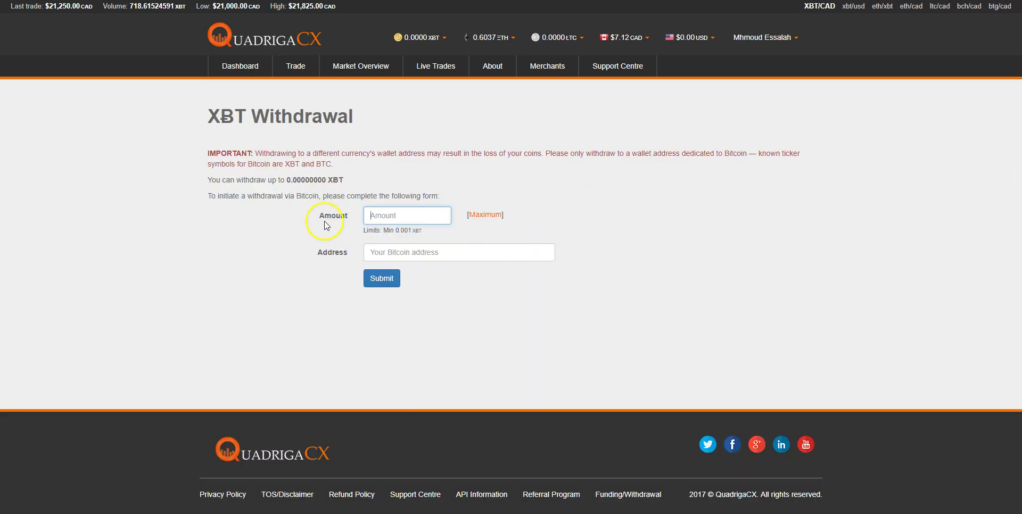
Return to the dashboard and open the funding options for the Canadian Dollars balance
{"action": "left_click", "coordinate": [211, 66]}
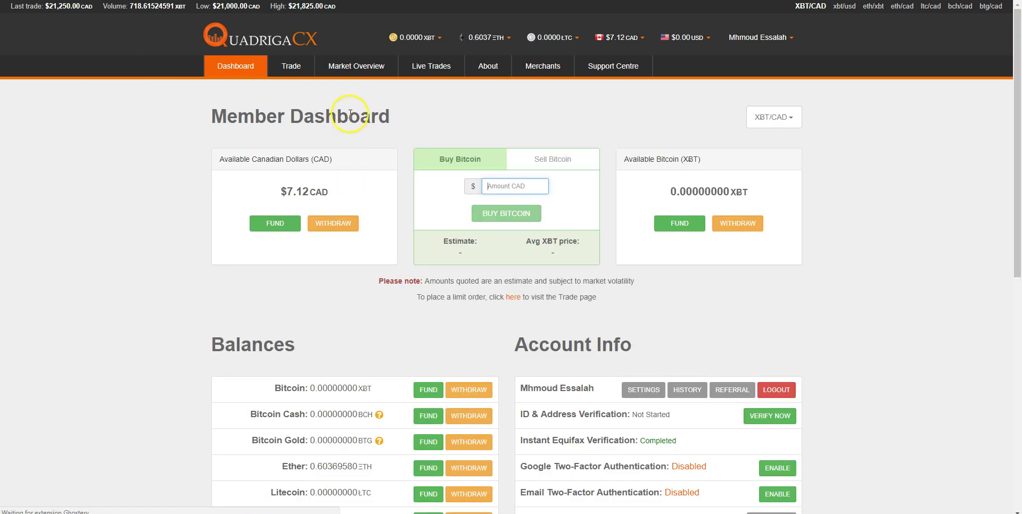
{"action": "scroll", "coordinate": [272, 321], "scroll_direction": "down", "scroll_amount": 2}
{"action": "scroll", "coordinate": [298, 346], "scroll_direction": "down", "scroll_amount": 1}
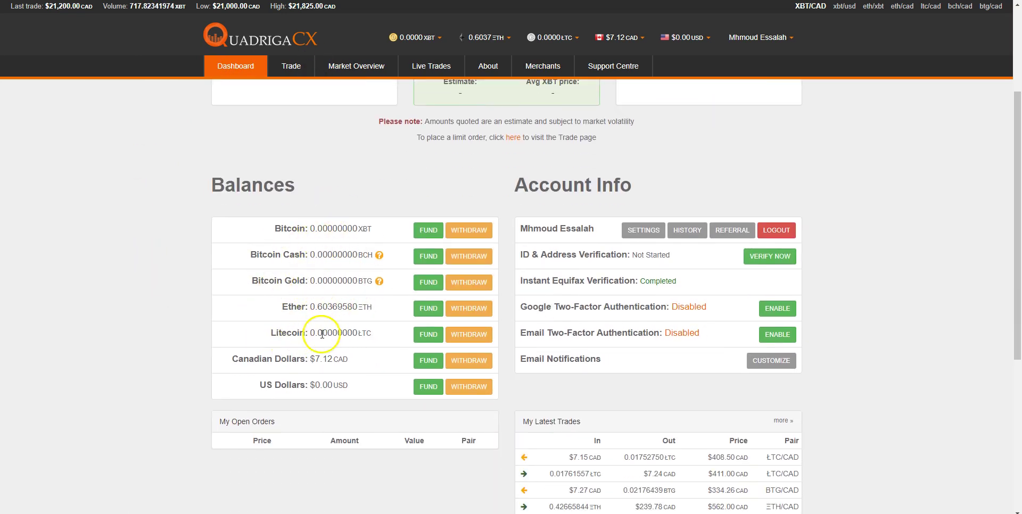
{"action": "scroll", "coordinate": [287, 319], "scroll_direction": "down", "scroll_amount": 1}
{"action": "left_click", "coordinate": [434, 316]}
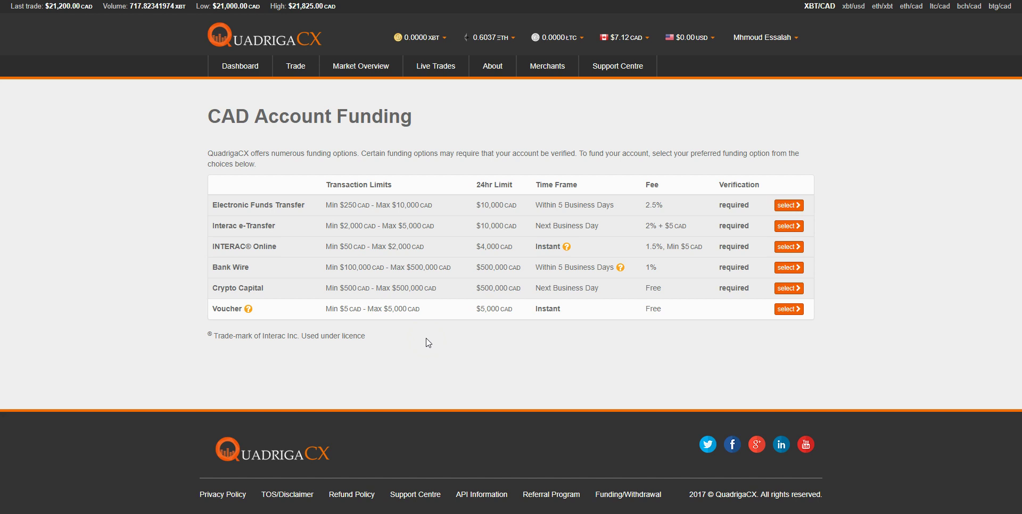
Examine the CAD funding methods, from Electronic Funds Transfer to Crypto Capital, and read the explanation of the Voucher option
{"action": "left_click_drag", "start_coordinate": [213, 206], "coordinate": [301, 292]}
{"action": "left_click", "coordinate": [304, 292]}
{"action": "left_click_drag", "start_coordinate": [216, 228], "coordinate": [315, 232]}
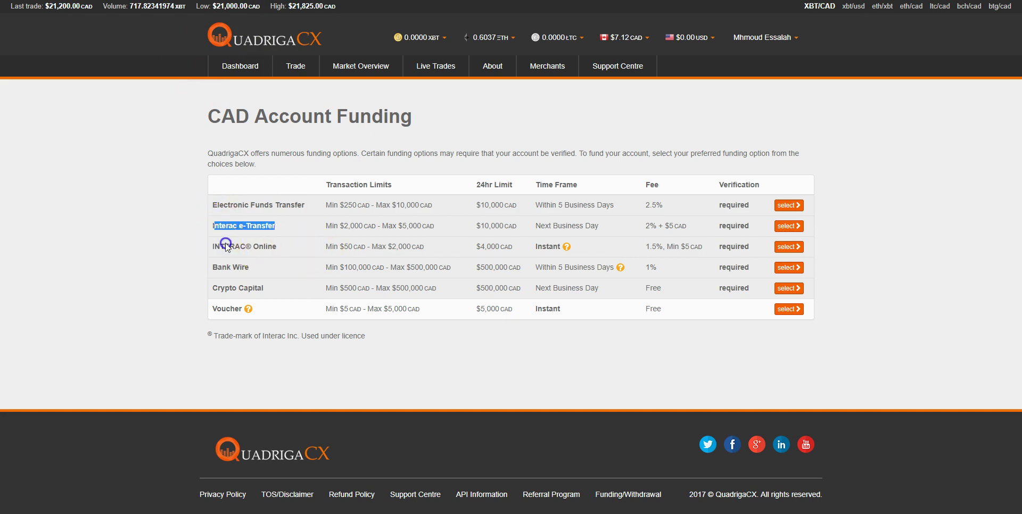
{"action": "left_click_drag", "start_coordinate": [220, 246], "coordinate": [270, 248]}
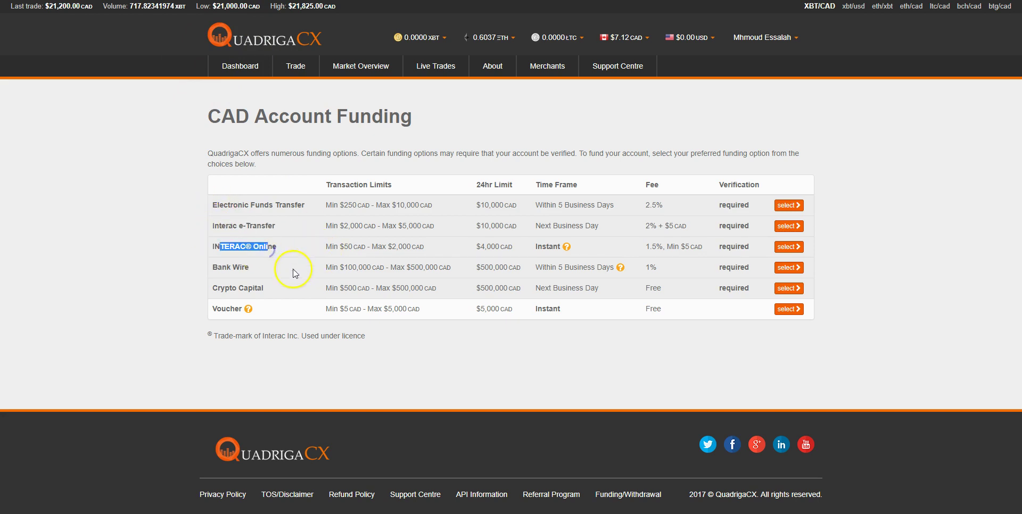
{"action": "left_click_drag", "start_coordinate": [220, 278], "coordinate": [296, 288]}
{"action": "left_click", "coordinate": [224, 289]}
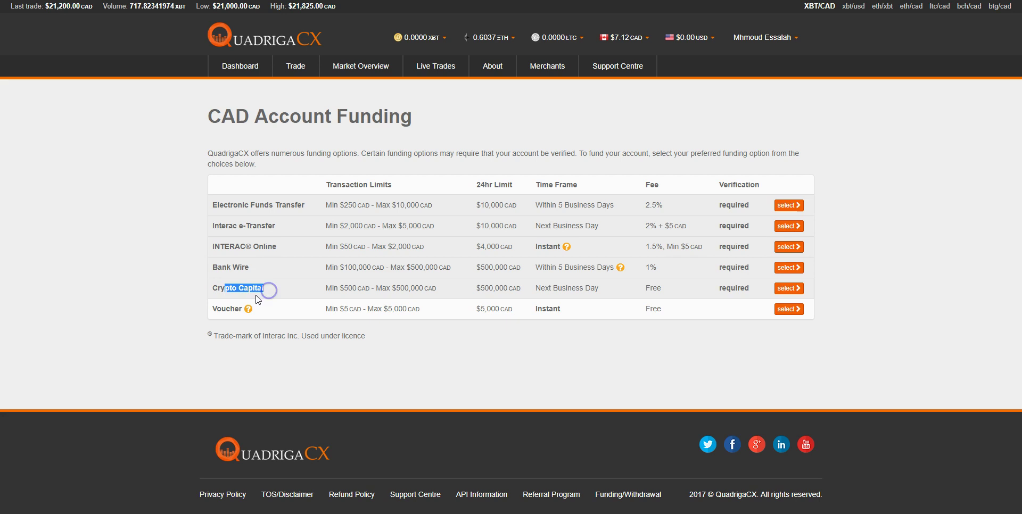
{"action": "left_click", "coordinate": [220, 289]}
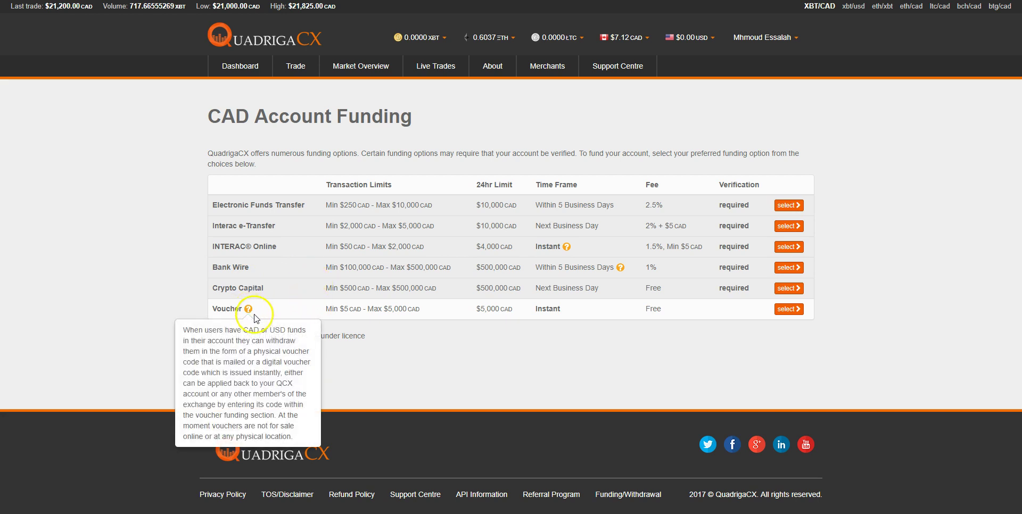
{"action": "mouse_move", "coordinate": [250, 314]}
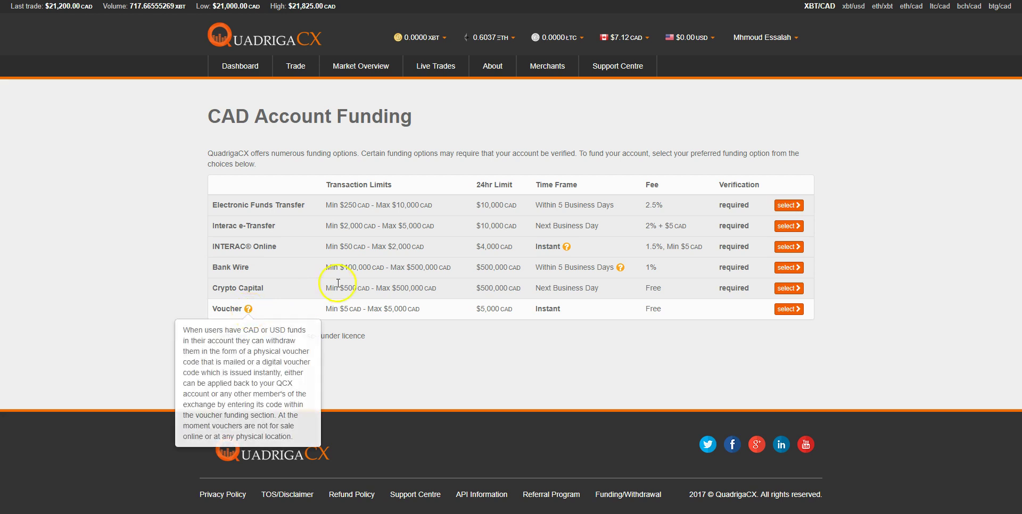
{"action": "left_click_drag", "start_coordinate": [229, 205], "coordinate": [299, 272]}
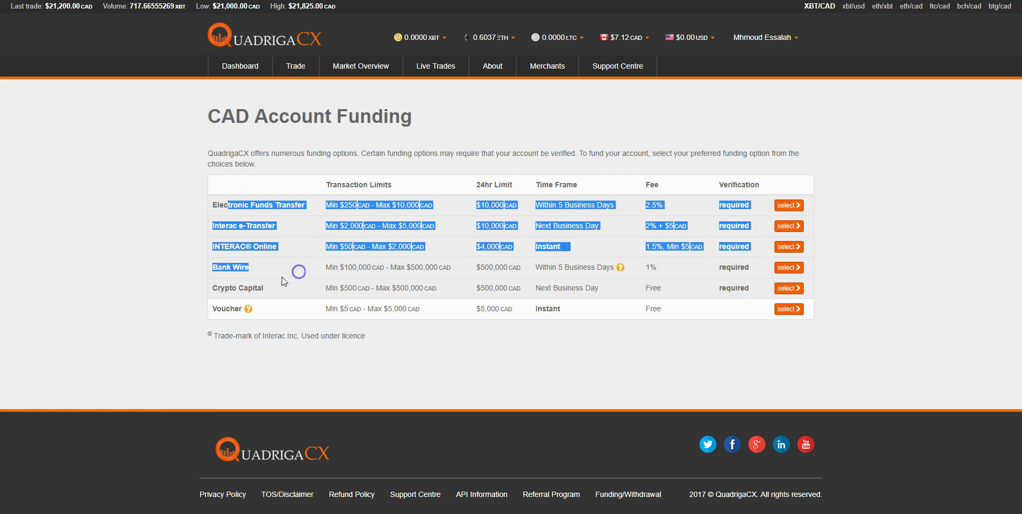
{"action": "left_click", "coordinate": [257, 245]}
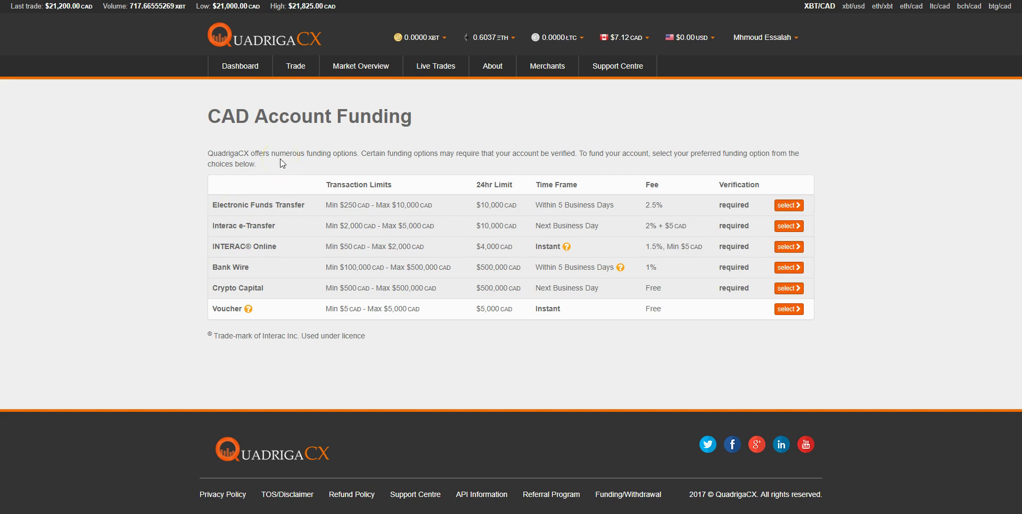
Return to the dashboard and check the Canadian Dollars amount under Balances
{"action": "left_click", "coordinate": [240, 66]}
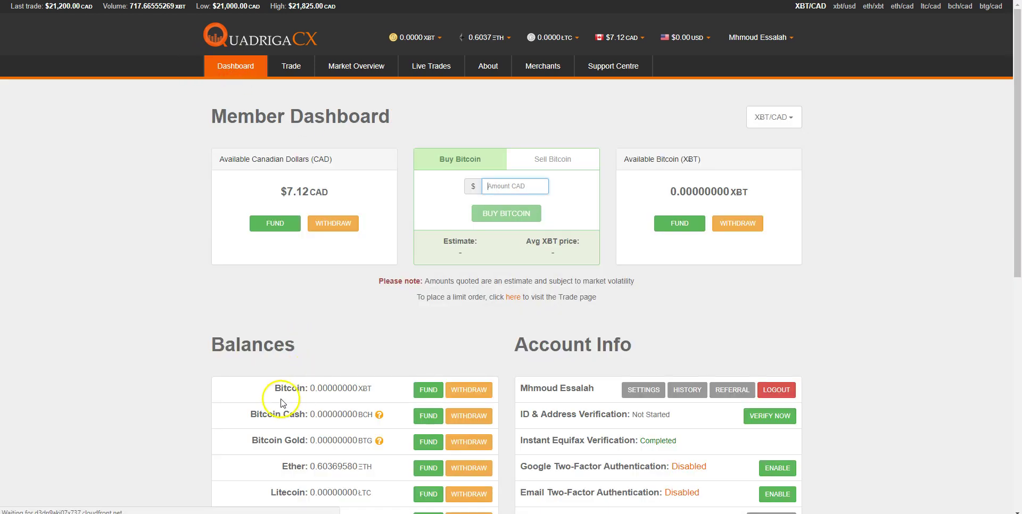
{"action": "scroll", "coordinate": [282, 402], "scroll_direction": "down", "scroll_amount": 2}
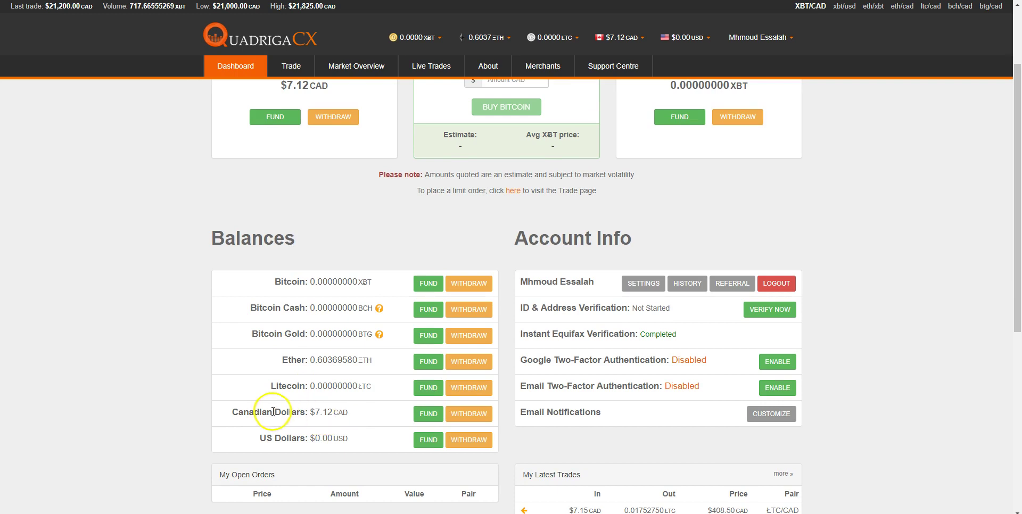
{"action": "left_click_drag", "start_coordinate": [322, 411], "coordinate": [354, 421]}
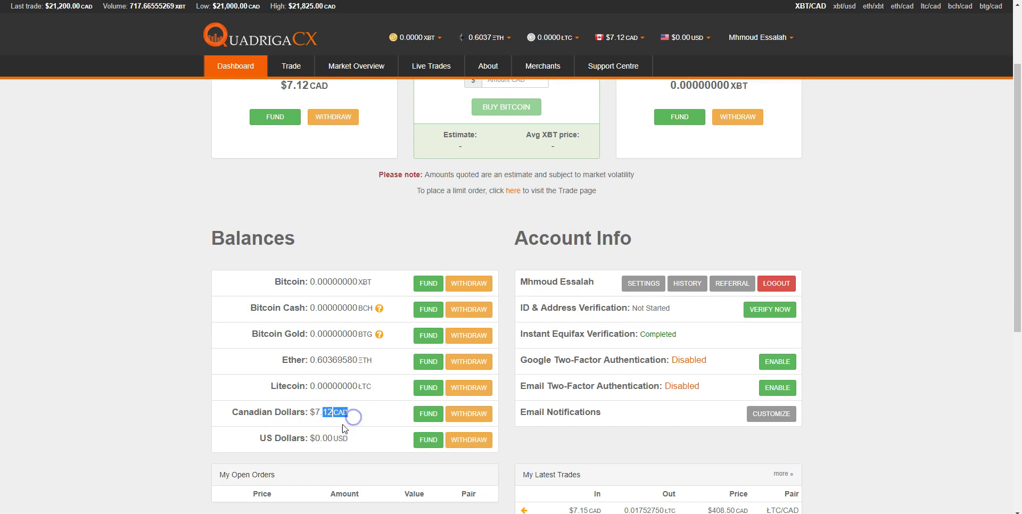
Buy Bitcoin on the XBT/CAD pair with the full available balance of 7.12 CAD, checking the estimate and average price
{"action": "scroll", "coordinate": [359, 407], "scroll_direction": "up", "scroll_amount": 1}
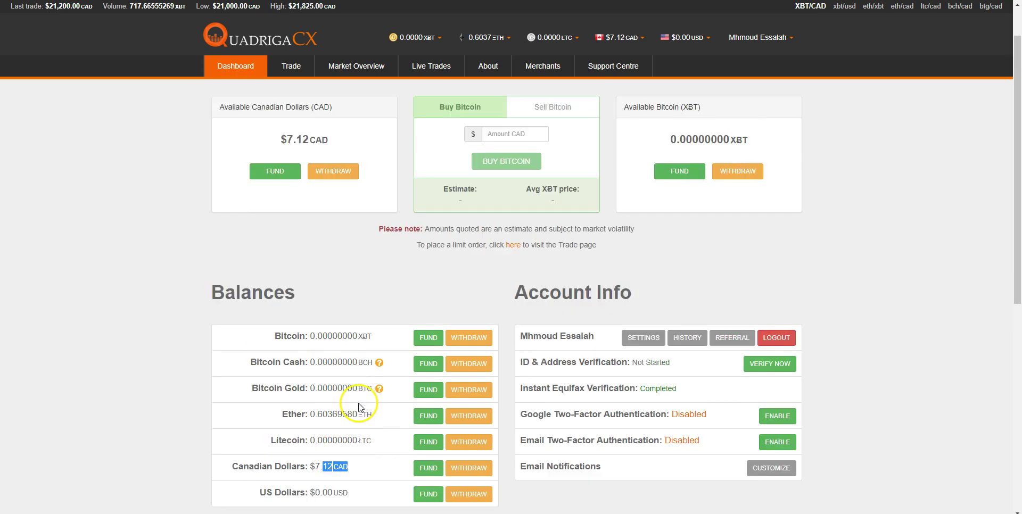
{"action": "scroll", "coordinate": [359, 407], "scroll_direction": "up", "scroll_amount": 1}
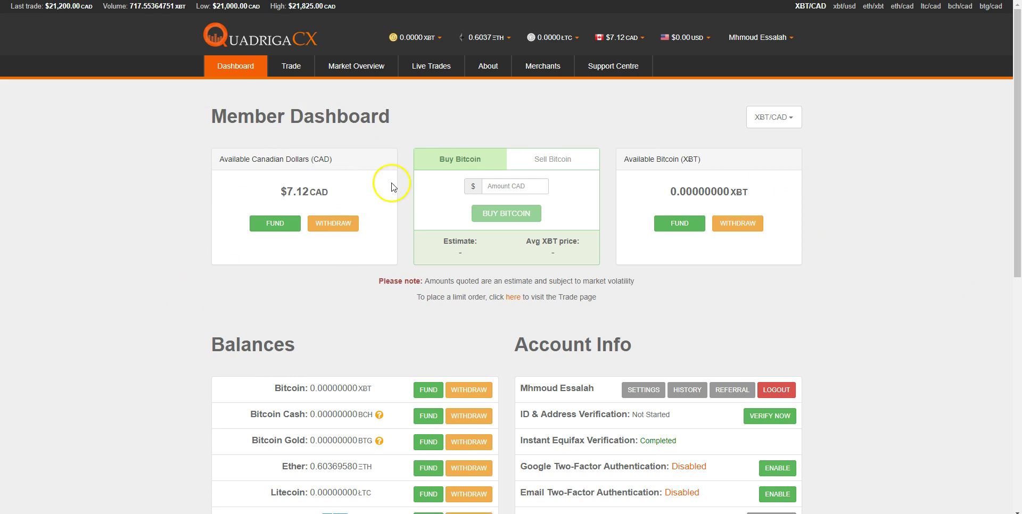
{"action": "left_click", "coordinate": [320, 192]}
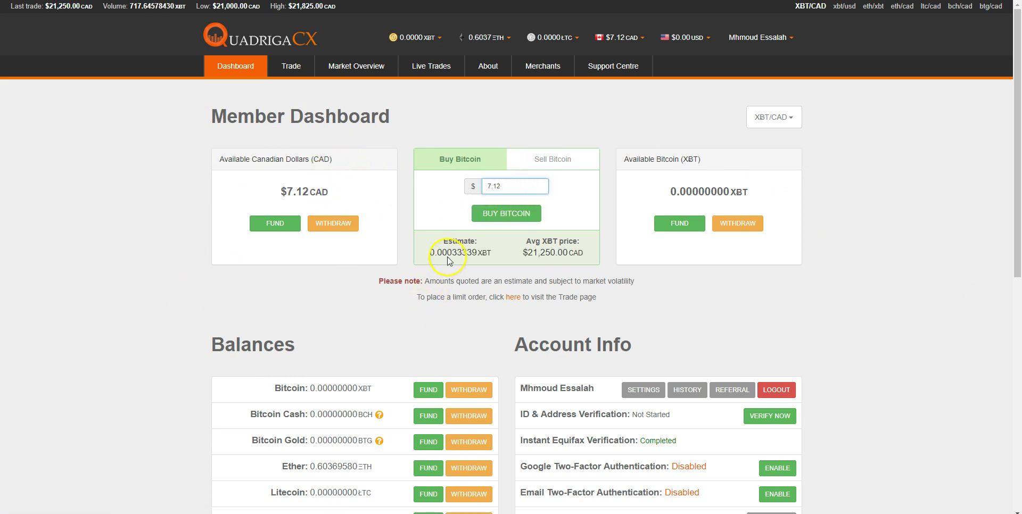
{"action": "left_click_drag", "start_coordinate": [431, 254], "coordinate": [558, 246]}
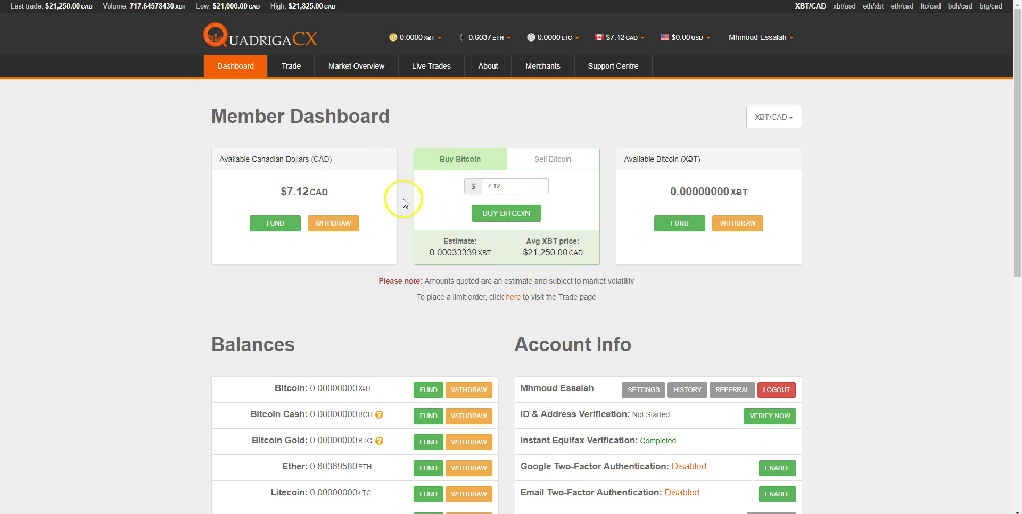
{"action": "left_click", "coordinate": [495, 213]}
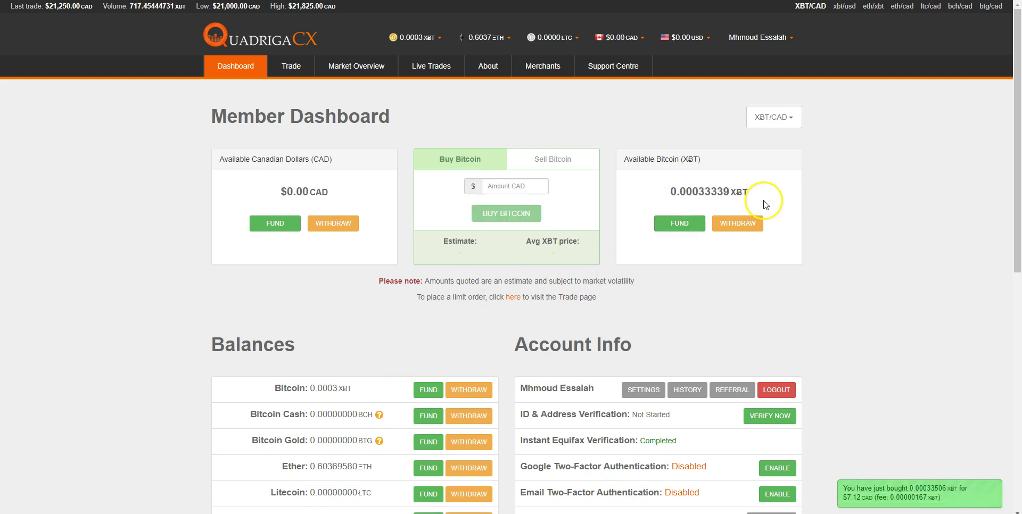
Fill the Sell Bitcoin amount with the entire available balance of 0.00033339 XBT to preview the CAD estimate
{"action": "left_click", "coordinate": [737, 193]}
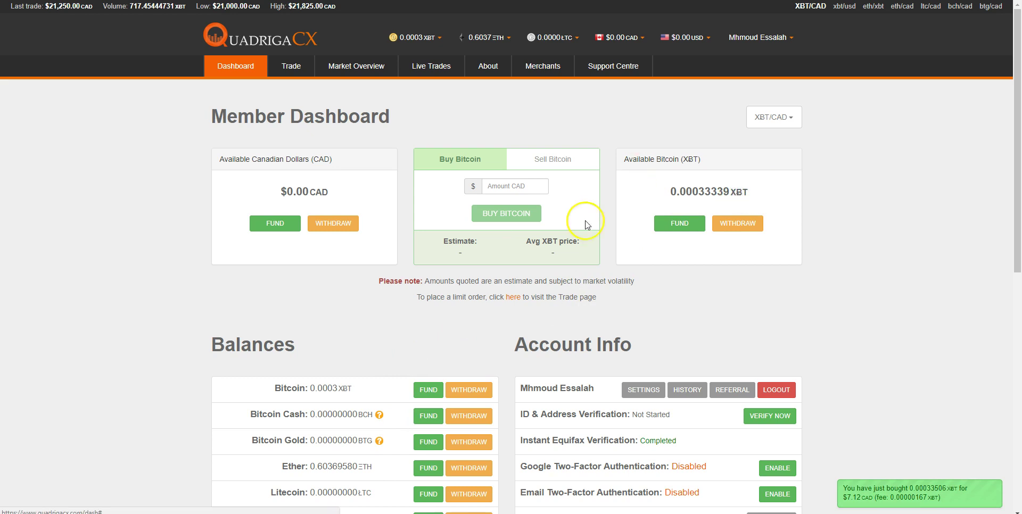
{"action": "left_click", "coordinate": [706, 198]}
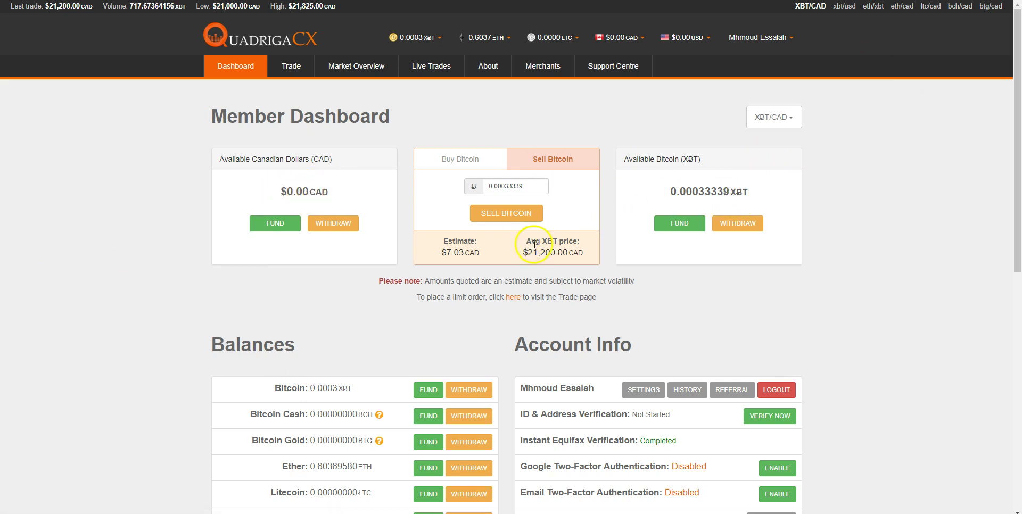
{"action": "left_click", "coordinate": [695, 195]}
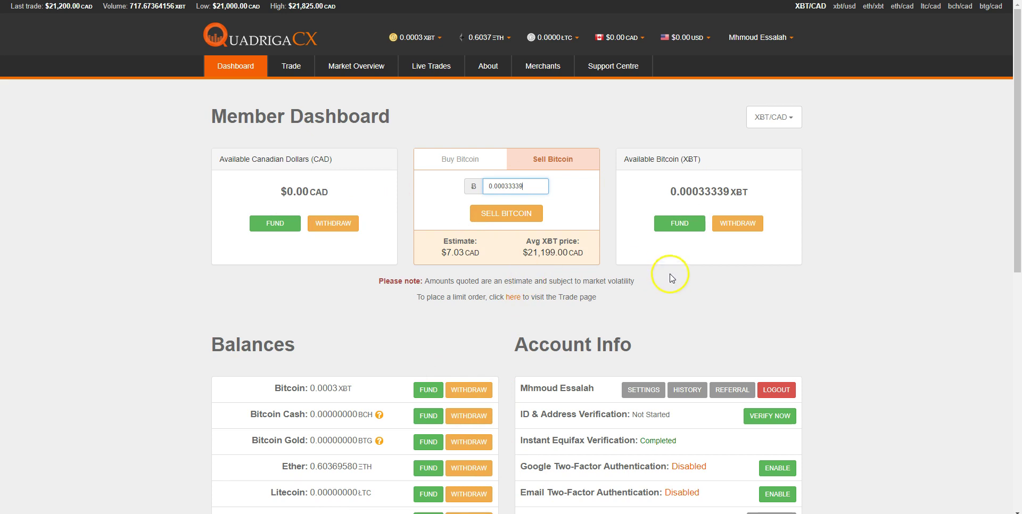
Review the Bitcoin purchase under My Latest Trades and look over the account balances on the dashboard
{"action": "scroll", "coordinate": [497, 317], "scroll_direction": "down", "scroll_amount": 5}
{"action": "scroll", "coordinate": [499, 322], "scroll_direction": "up", "scroll_amount": 1}
{"action": "scroll", "coordinate": [499, 322], "scroll_direction": "down", "scroll_amount": 2}
{"action": "scroll", "coordinate": [562, 295], "scroll_direction": "down", "scroll_amount": 2}
{"action": "scroll", "coordinate": [676, 290], "scroll_direction": "up", "scroll_amount": 3}
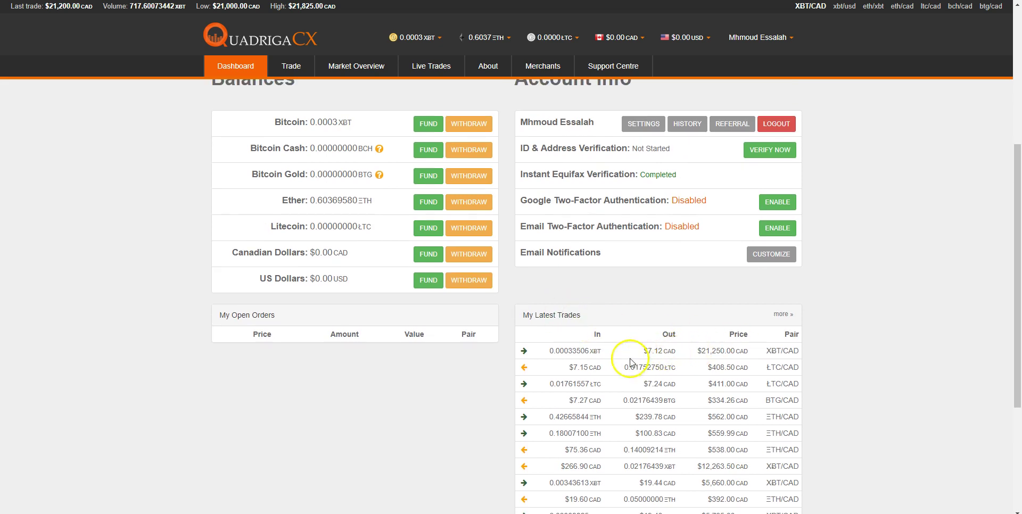
{"action": "scroll", "coordinate": [631, 361], "scroll_direction": "up", "scroll_amount": 1}
{"action": "scroll", "coordinate": [675, 400], "scroll_direction": "down", "scroll_amount": 1}
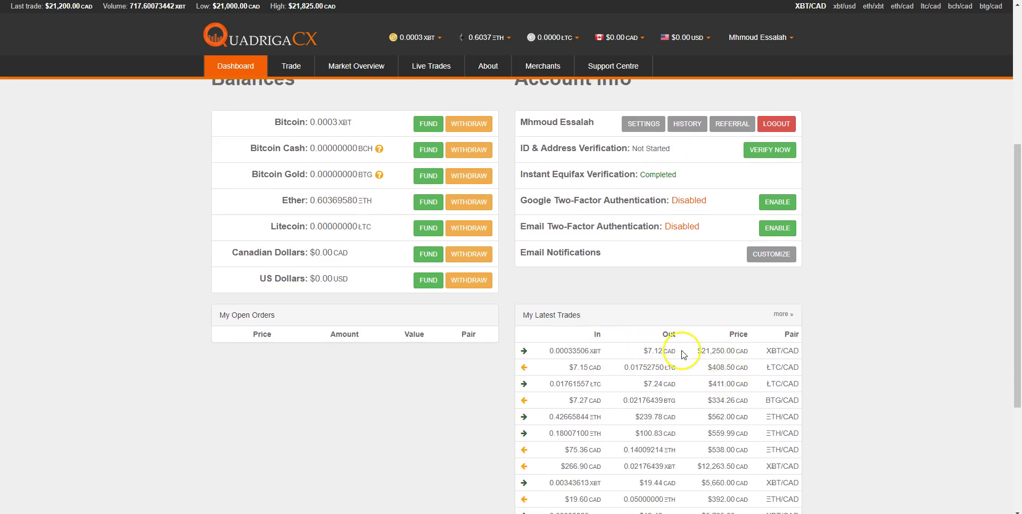
{"action": "scroll", "coordinate": [766, 351], "scroll_direction": "up", "scroll_amount": 5}
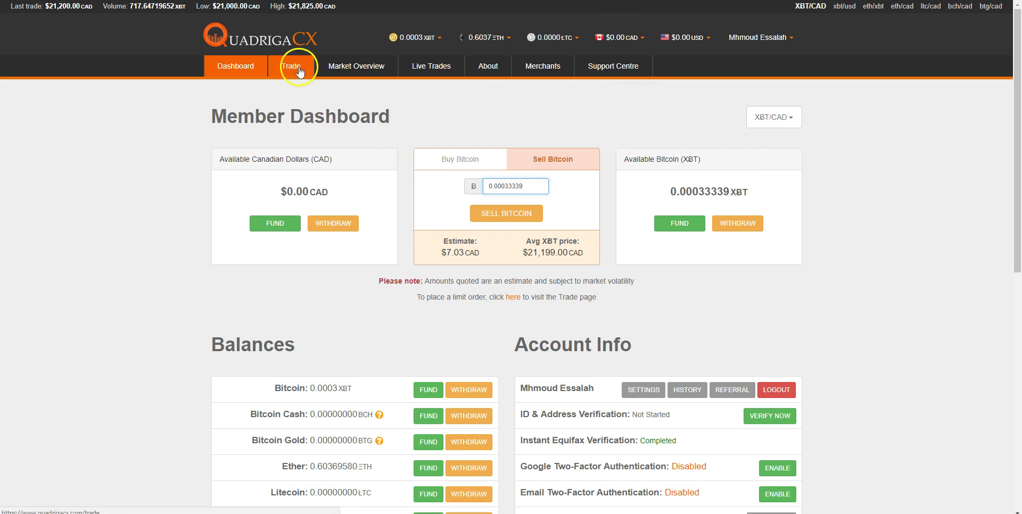
{"action": "scroll", "coordinate": [443, 267], "scroll_direction": "down", "scroll_amount": 4}
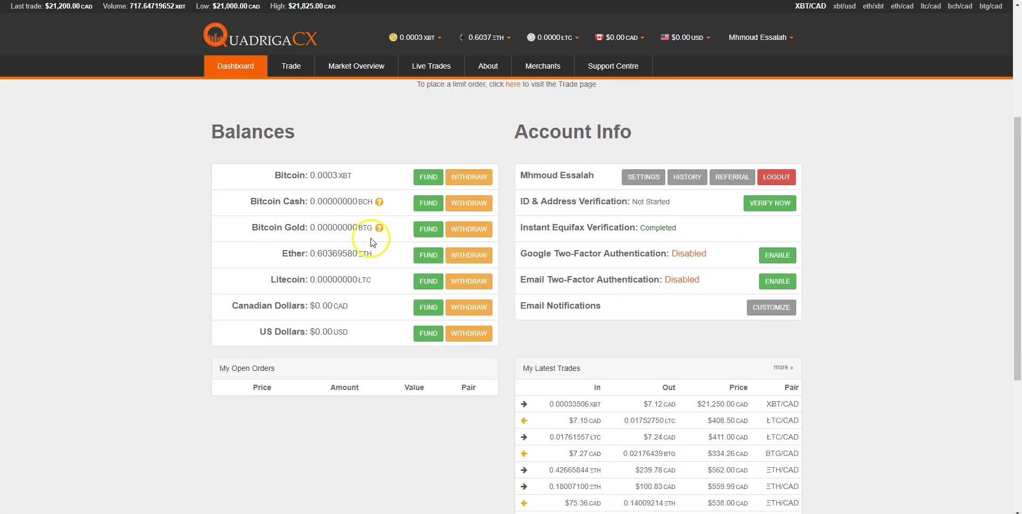
{"action": "scroll", "coordinate": [479, 229], "scroll_direction": "up", "scroll_amount": 4}
Switch the dashboard to the ETH/CAD pair and preview selling the full 0.60369580 ETH balance, checking the estimate and average price
{"action": "left_click", "coordinate": [774, 117]}
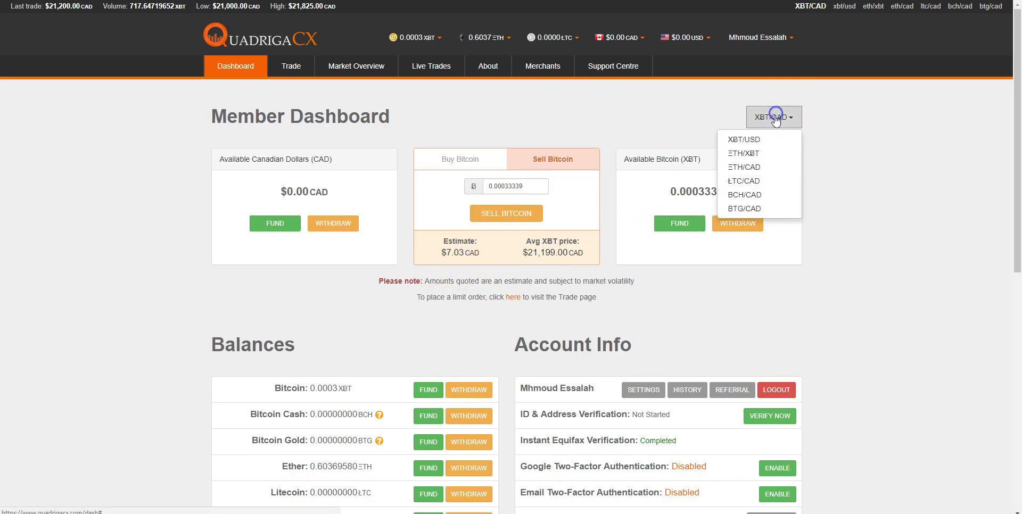
{"action": "left_click", "coordinate": [761, 167]}
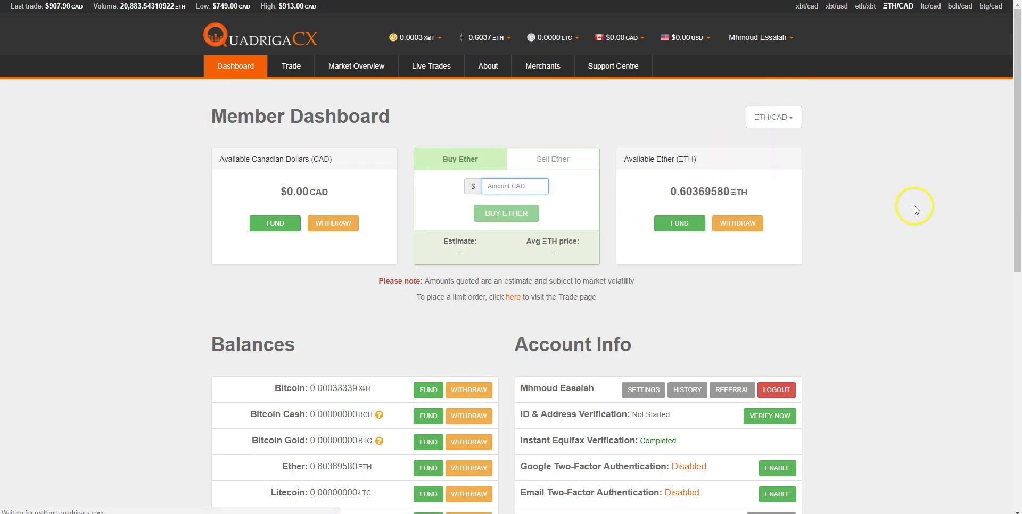
{"action": "left_click", "coordinate": [709, 198]}
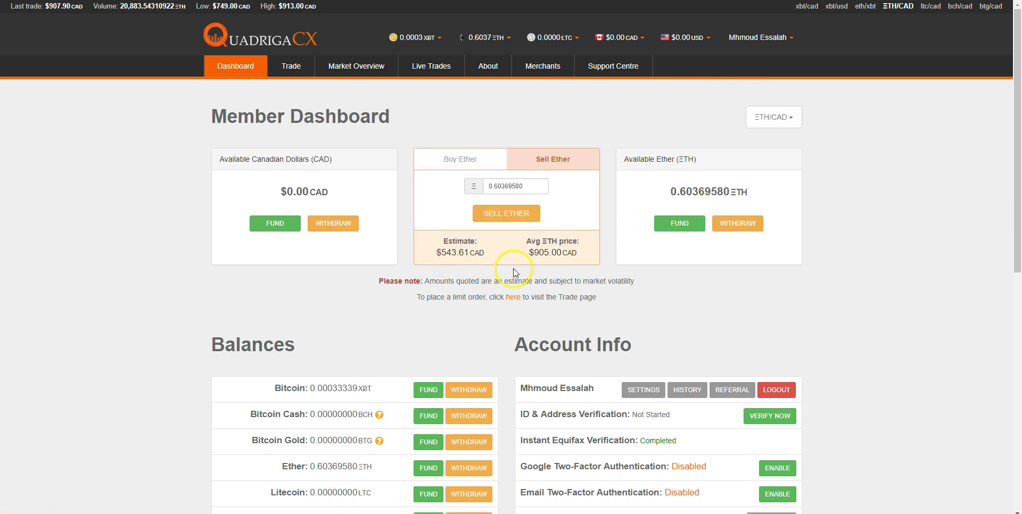
{"action": "left_click_drag", "start_coordinate": [441, 254], "coordinate": [483, 255]}
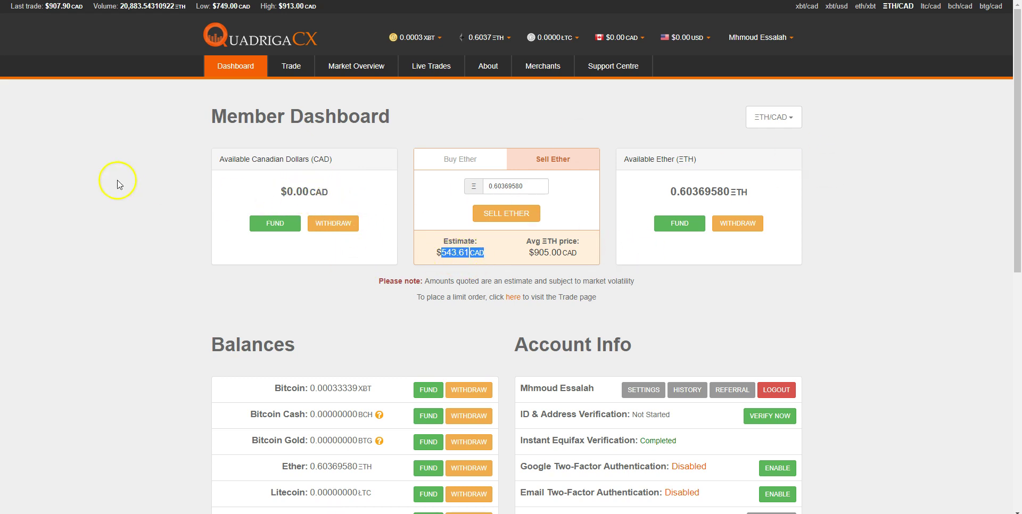
{"action": "left_click_drag", "start_coordinate": [526, 241], "coordinate": [556, 241]}
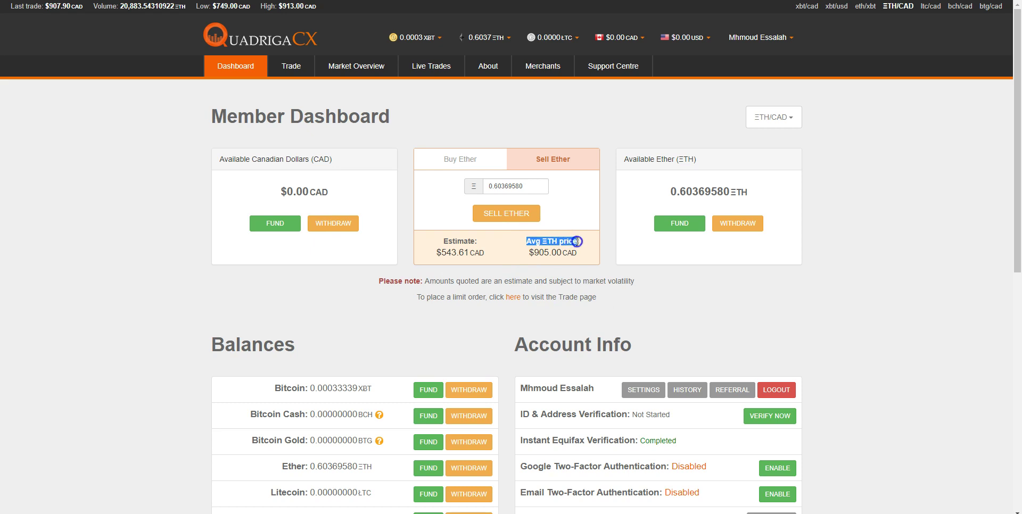
{"action": "left_click", "coordinate": [576, 278]}
{"action": "left_click_drag", "start_coordinate": [526, 241], "coordinate": [551, 242]}
{"action": "left_click", "coordinate": [538, 251]}
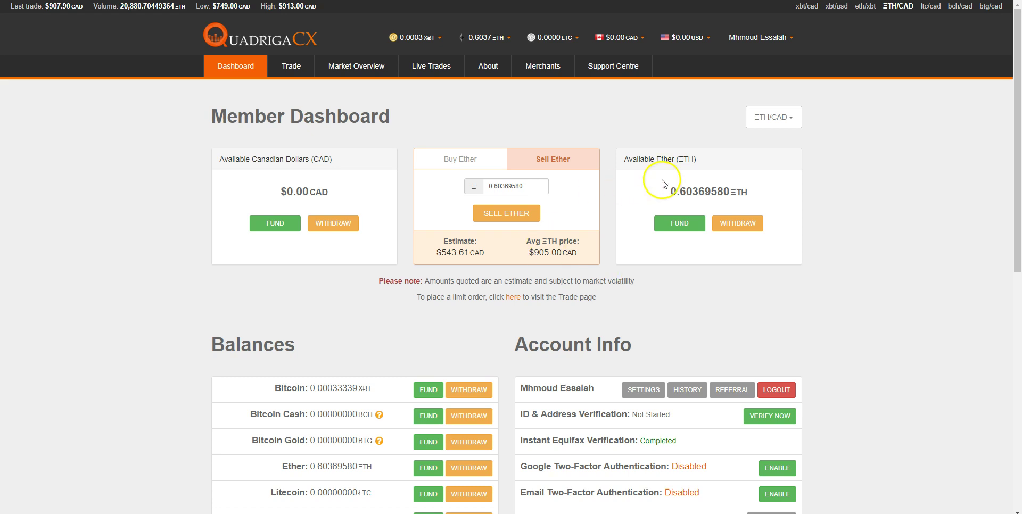
Return to the XBT/CAD pair and try to sell the entire 0.00033339 XBT balance
{"action": "left_click", "coordinate": [785, 116]}
{"action": "left_click", "coordinate": [779, 140]}
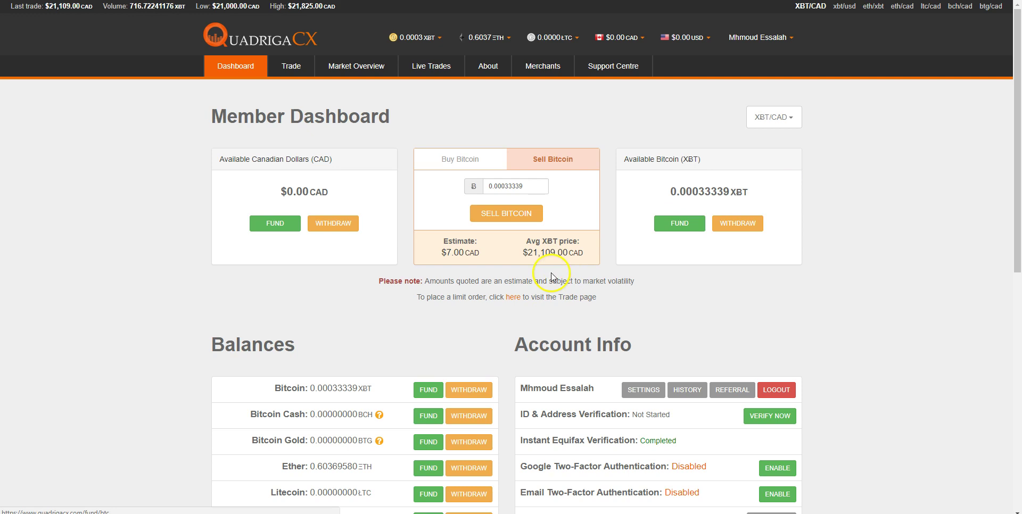
{"action": "left_click", "coordinate": [501, 218]}
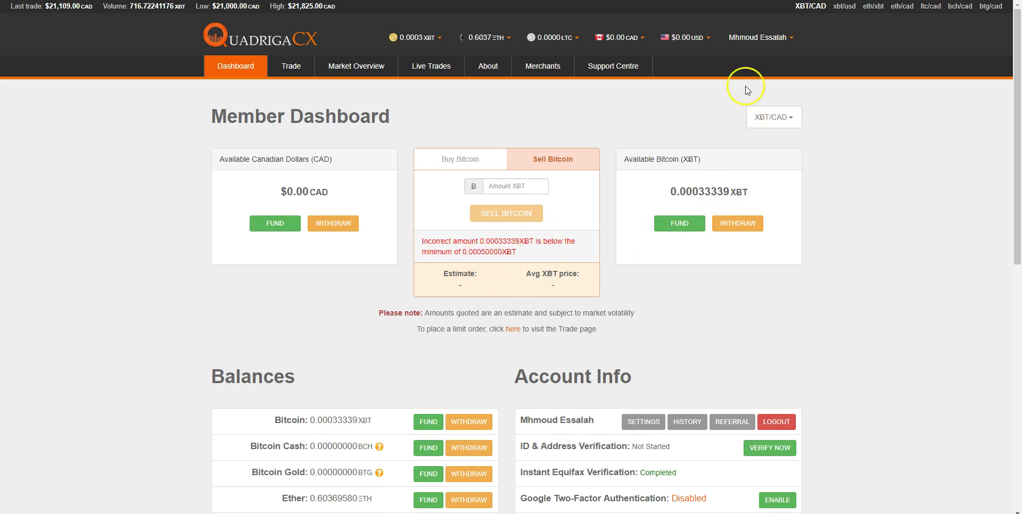
Switch to the ETH/XBT pair and buy Ether with the entire 0.00033339 XBT balance
{"action": "left_click", "coordinate": [783, 118]}
{"action": "left_click", "coordinate": [779, 153]}
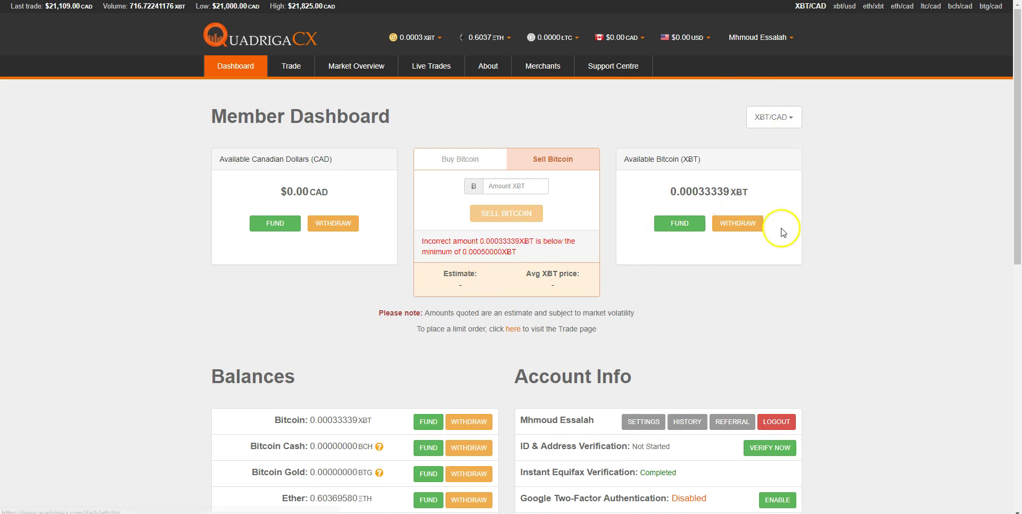
{"action": "left_click", "coordinate": [310, 199]}
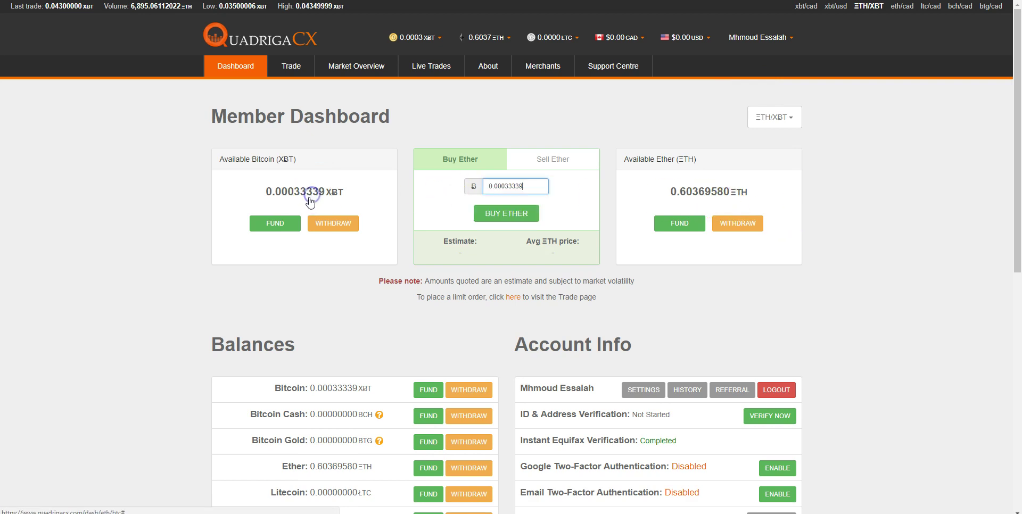
{"action": "left_click", "coordinate": [535, 214]}
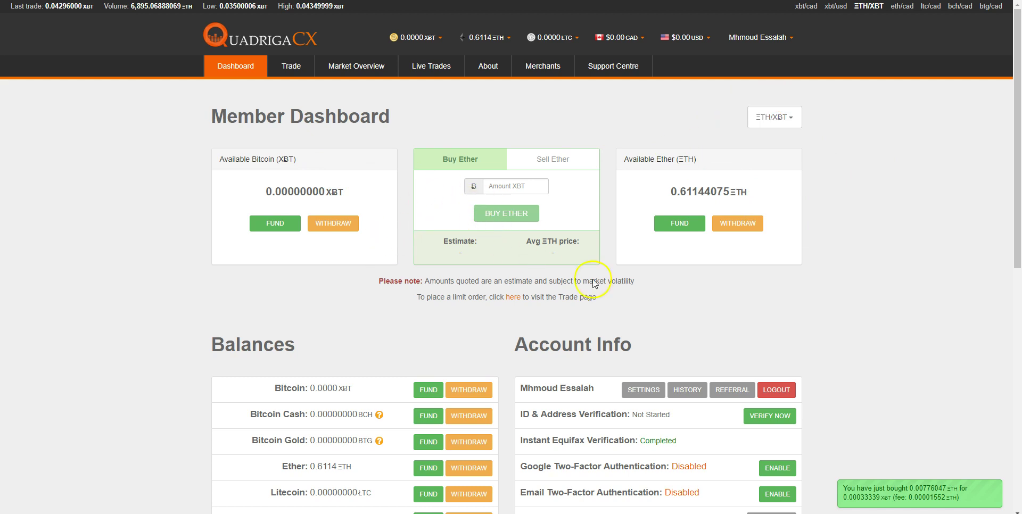
Preview selling the full 0.61144075 ETH balance for Bitcoin on the ETH/XBT pair
{"action": "left_click", "coordinate": [776, 118]}
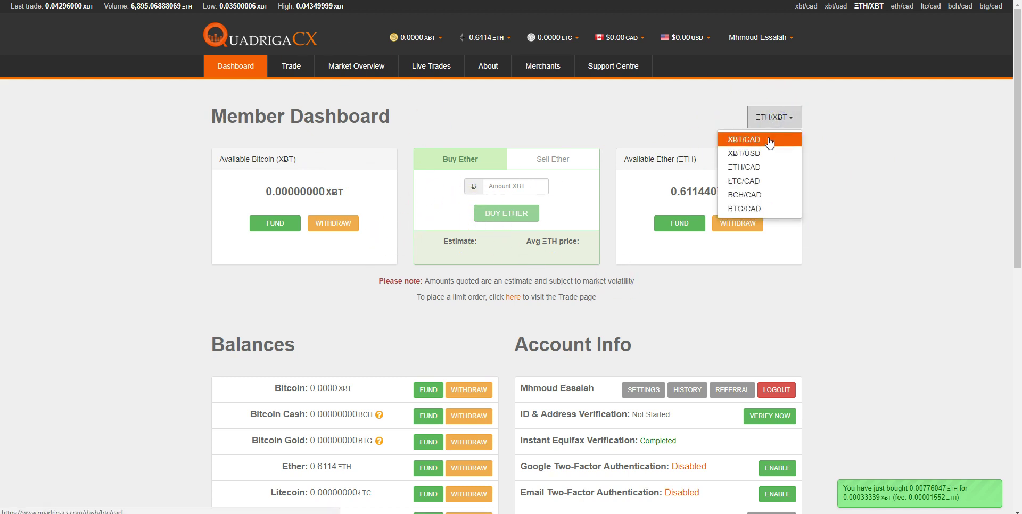
{"action": "left_click", "coordinate": [866, 167]}
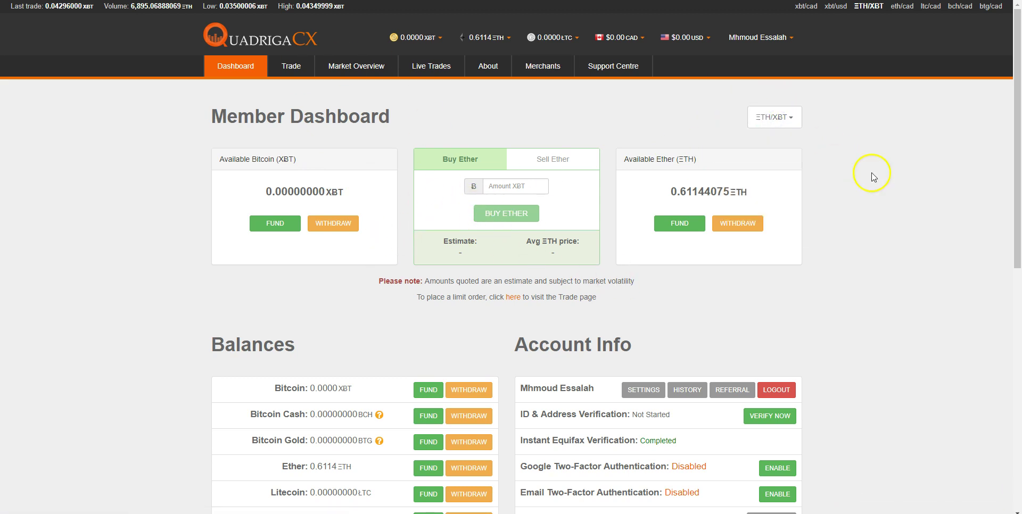
{"action": "left_click", "coordinate": [699, 187]}
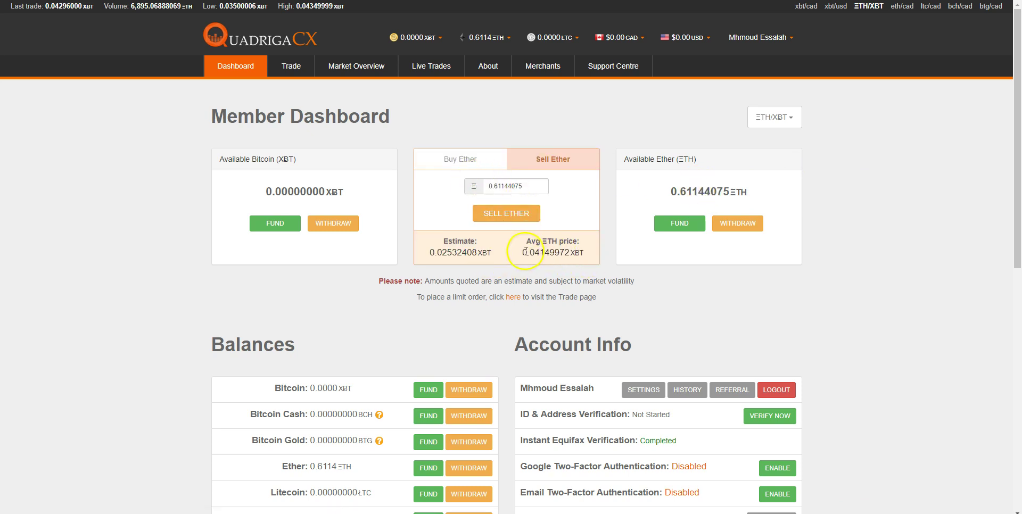
Switch to the ETH/CAD pair and preview selling all 0.61144075 ETH, checking the estimated Canadian dollar proceeds
{"action": "left_click", "coordinate": [786, 123]}
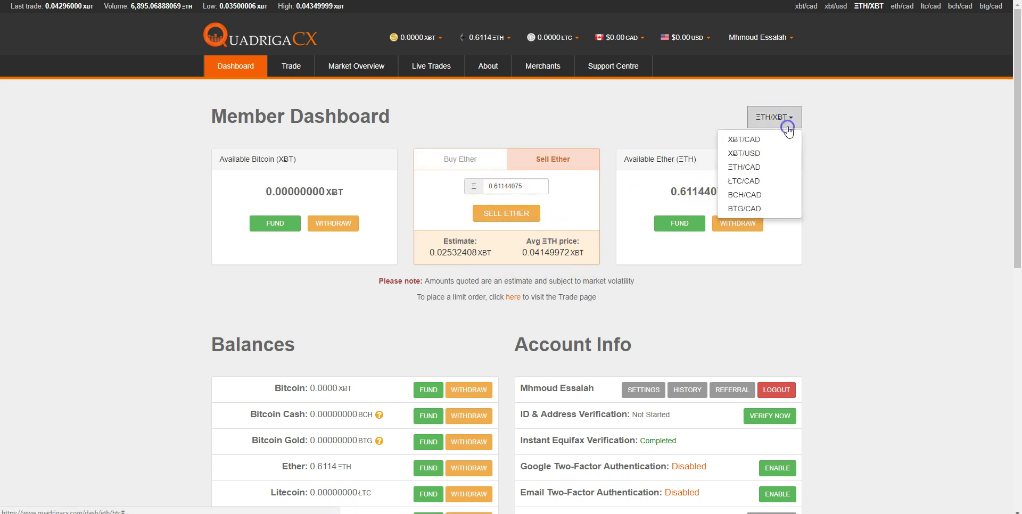
{"action": "left_click", "coordinate": [785, 167]}
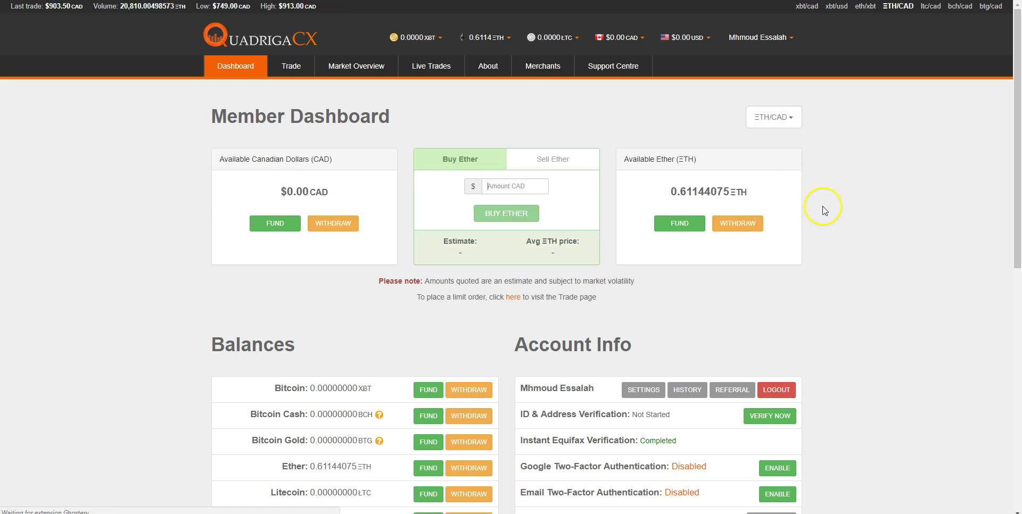
{"action": "left_click", "coordinate": [728, 186]}
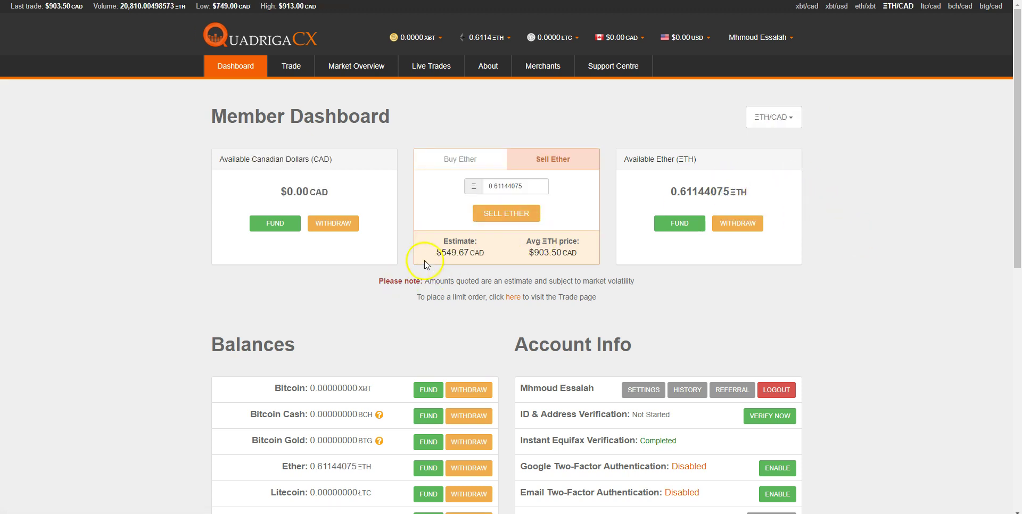
{"action": "left_click_drag", "start_coordinate": [432, 255], "coordinate": [483, 255]}
Open the withdrawal options for the Canadian Dollars balance
{"action": "scroll", "coordinate": [327, 218], "scroll_direction": "down", "scroll_amount": 2}
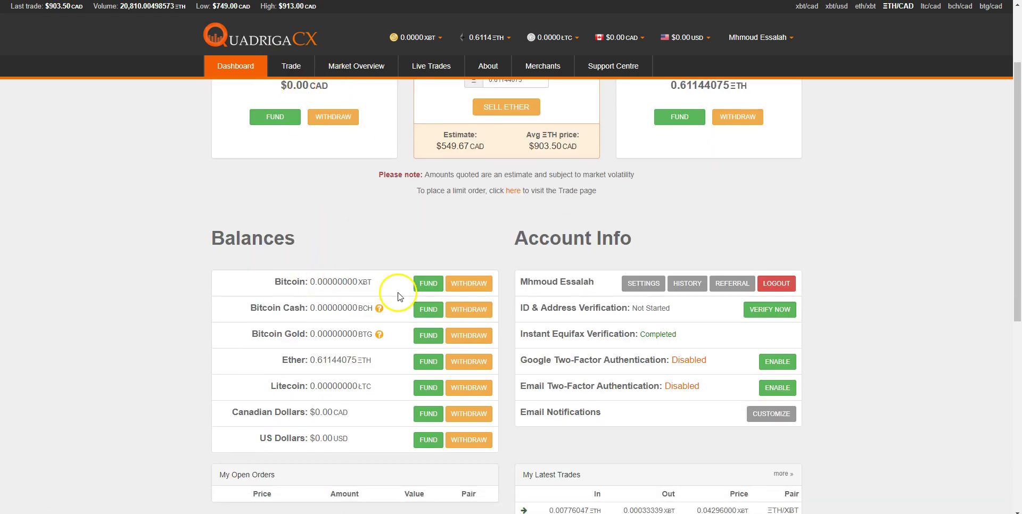
{"action": "scroll", "coordinate": [398, 293], "scroll_direction": "down", "scroll_amount": 2}
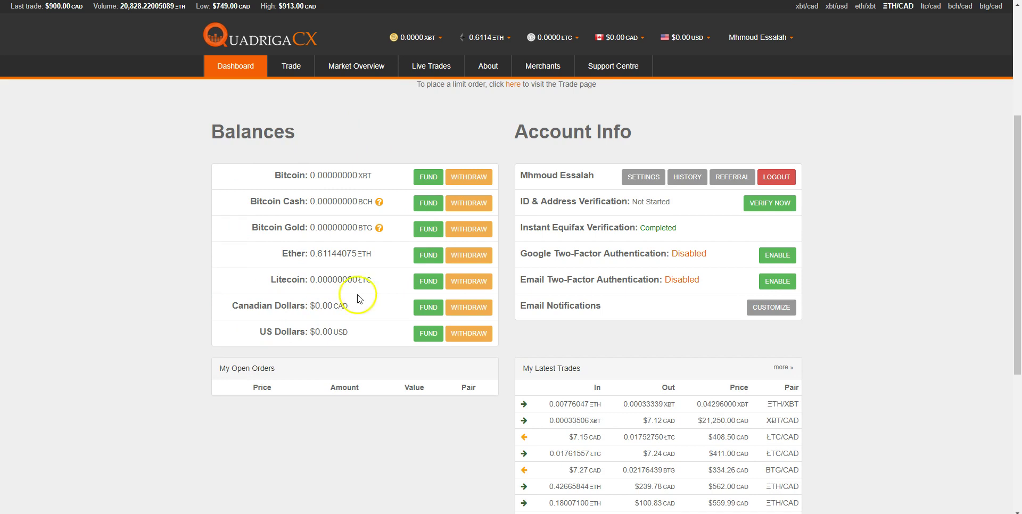
{"action": "left_click", "coordinate": [474, 307]}
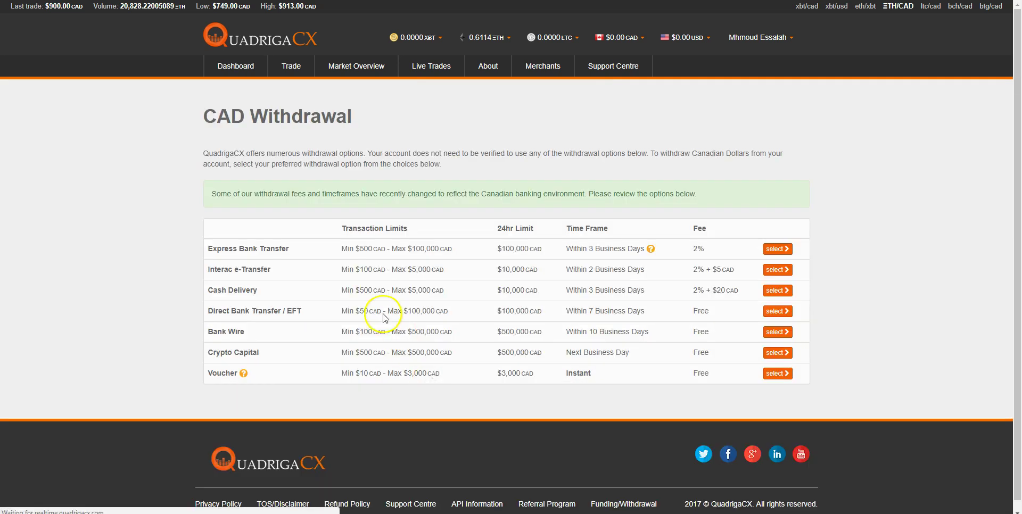
Examine the CAD withdrawal methods and compare the fees for Express Bank Transfer, Interac e-Transfer and Cash Delivery
{"action": "left_click_drag", "start_coordinate": [211, 249], "coordinate": [272, 249]}
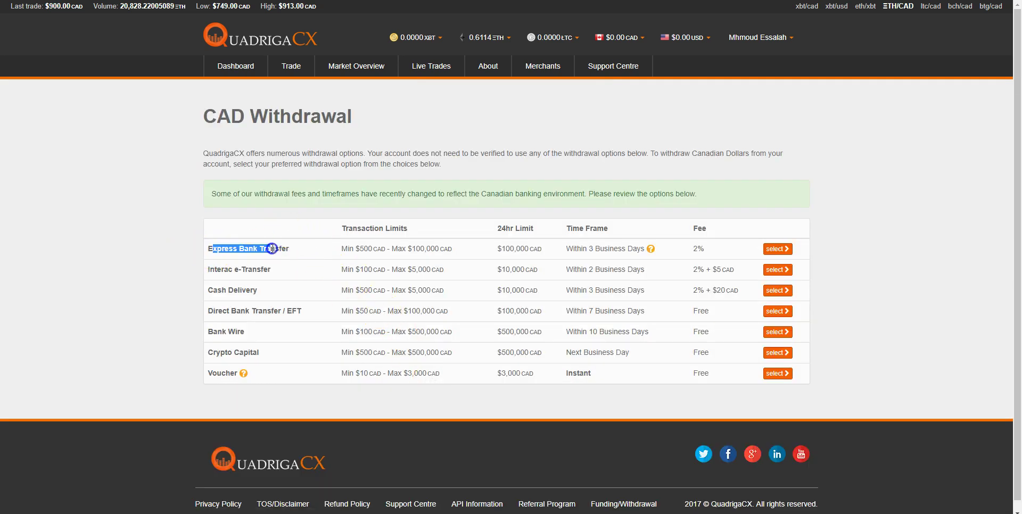
{"action": "left_click", "coordinate": [206, 250]}
{"action": "left_click", "coordinate": [306, 270]}
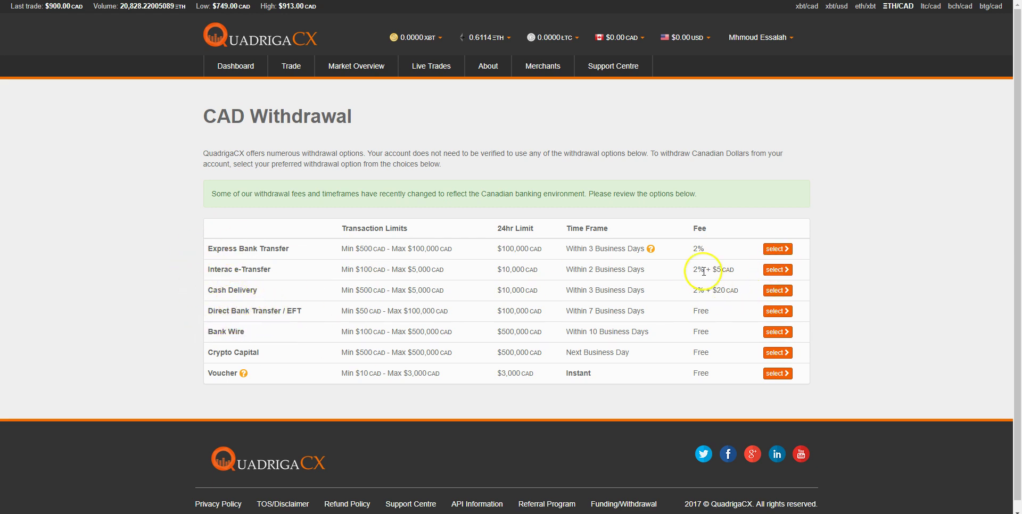
{"action": "left_click_drag", "start_coordinate": [698, 248], "coordinate": [737, 287]}
{"action": "left_click", "coordinate": [736, 289]}
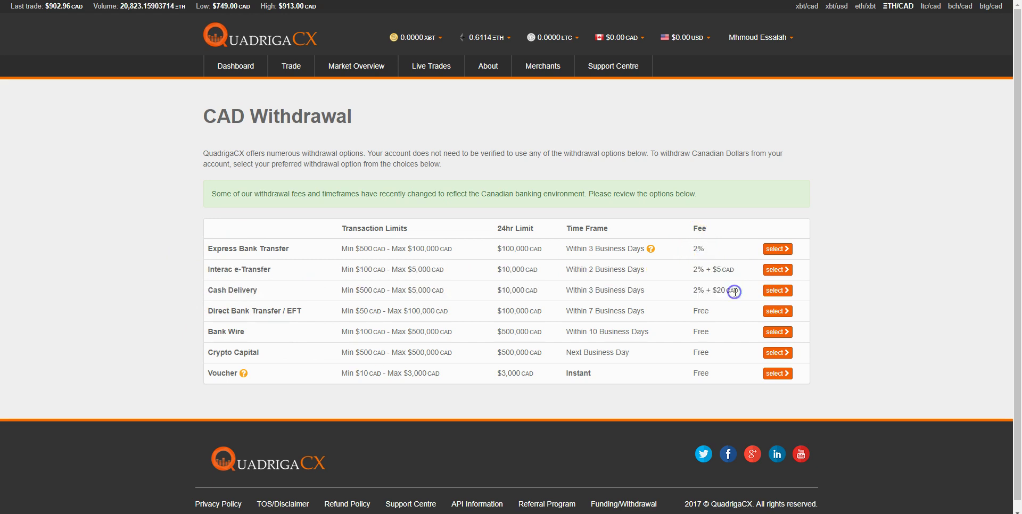
Open the Interac e-Transfer withdrawal form and enter an amount of 500 to check the net amount after fees
{"action": "left_click_drag", "start_coordinate": [604, 243], "coordinate": [616, 353]}
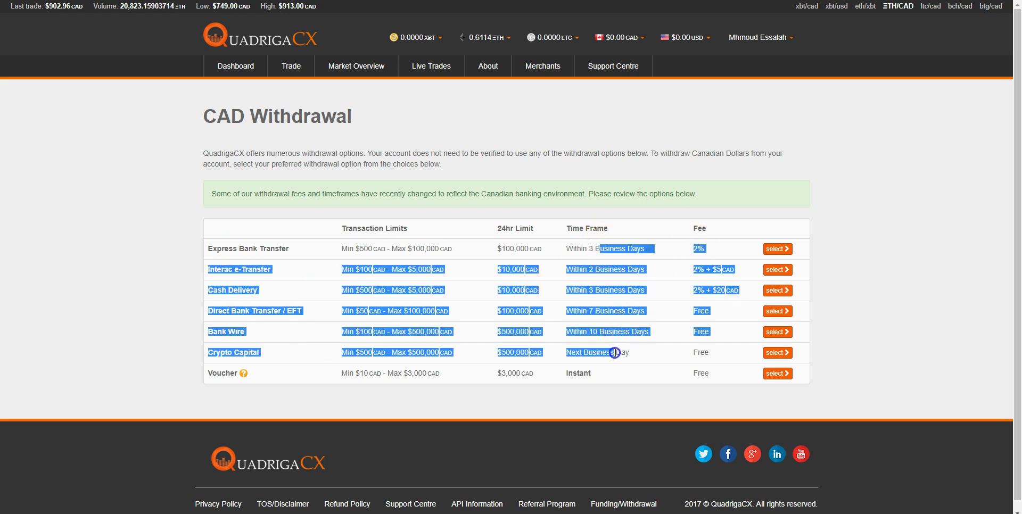
{"action": "left_click", "coordinate": [616, 352]}
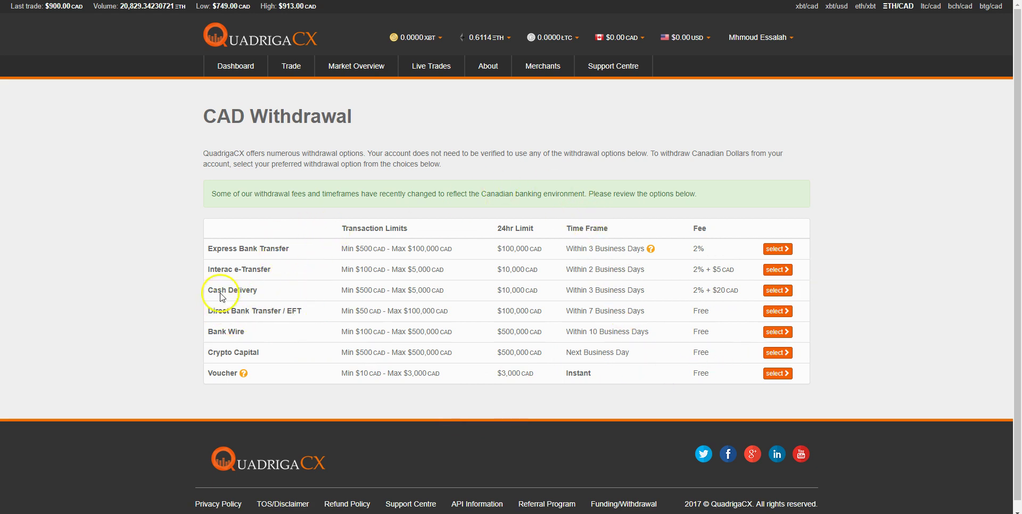
{"action": "left_click", "coordinate": [778, 269]}
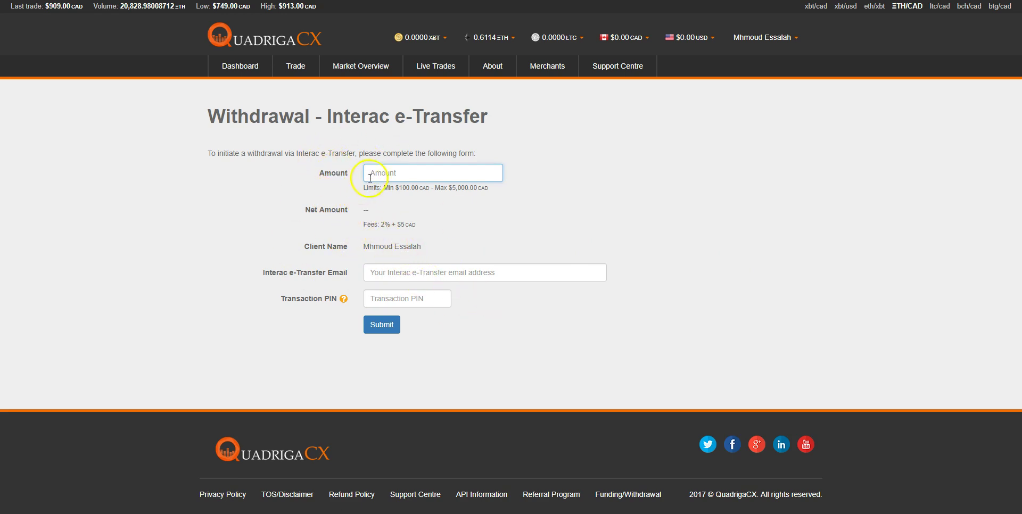
{"action": "type", "text": "00"}
{"action": "left_click_drag", "start_coordinate": [424, 208], "coordinate": [451, 210]}
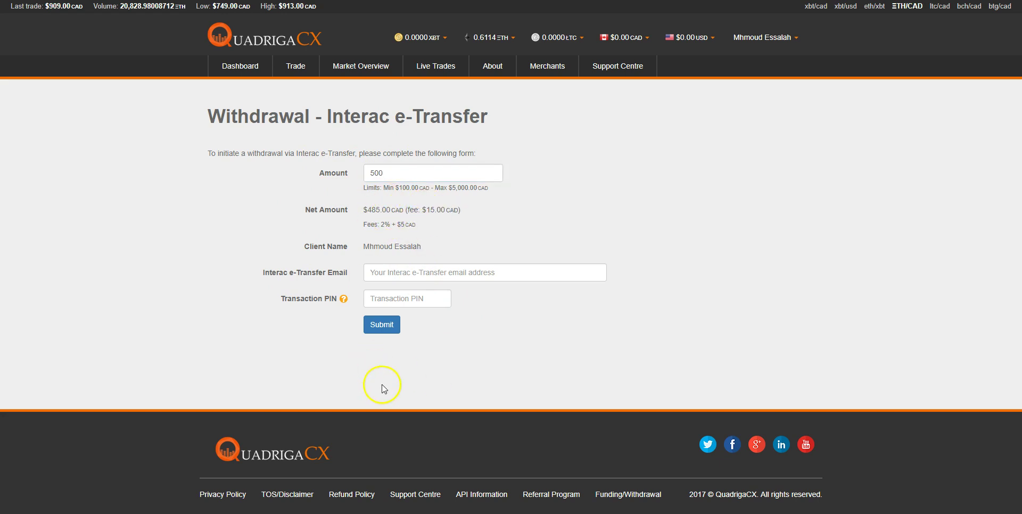
{"action": "mouse_move", "coordinate": [341, 300]}
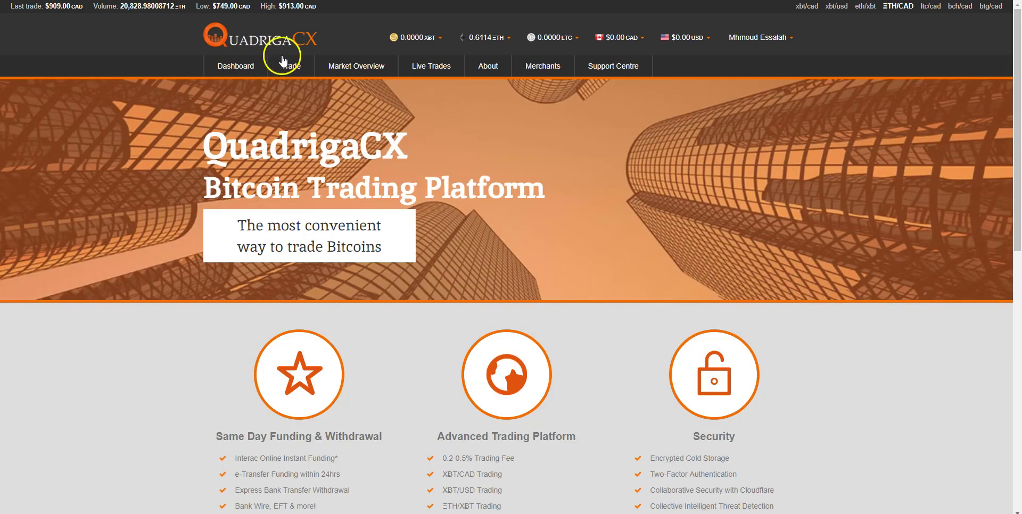
On the ETH/CAD trade page, draft a sell order for 0.61144075 ETH at a price of 10000 CAD
{"action": "left_click", "coordinate": [292, 66]}
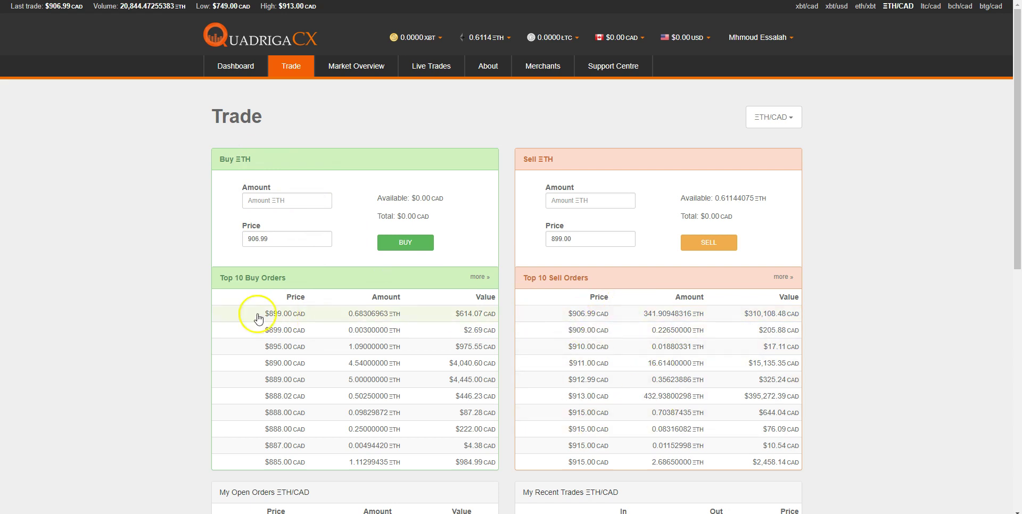
{"action": "left_click", "coordinate": [277, 319]}
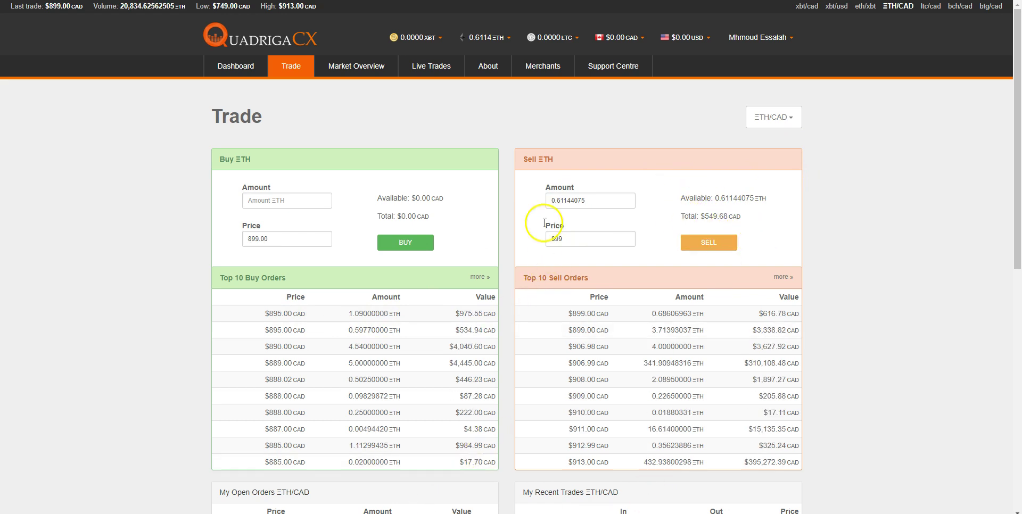
{"action": "double_click", "coordinate": [599, 237]}
{"action": "type", "text": "10000"}
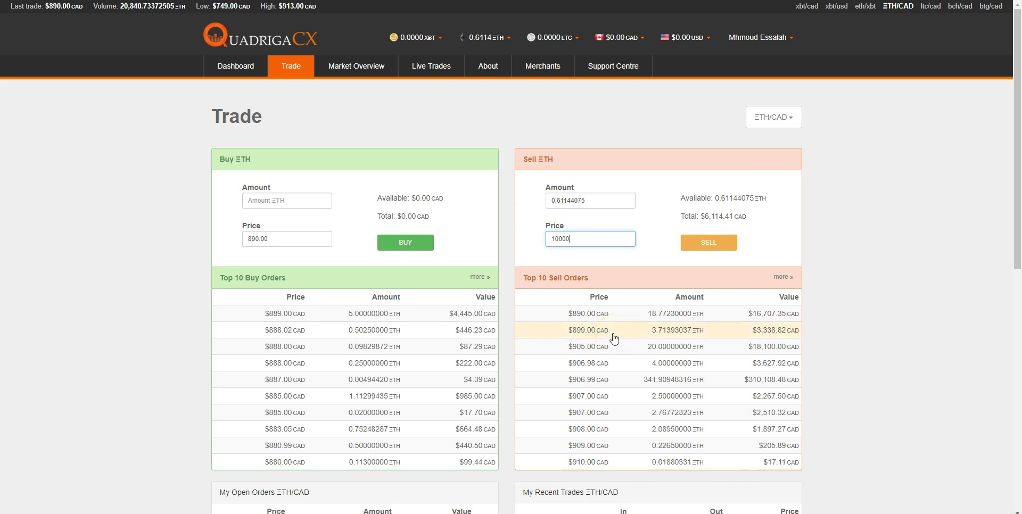
Compare the dashboard with the ETH/CAD trade page and review its price statistics, open orders and most recent trades
{"action": "left_click", "coordinate": [230, 66]}
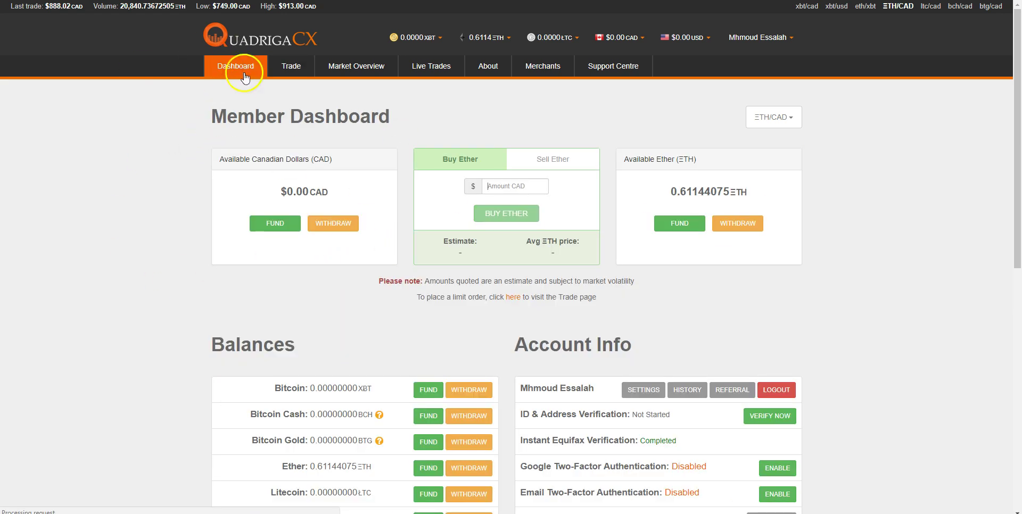
{"action": "left_click", "coordinate": [301, 68]}
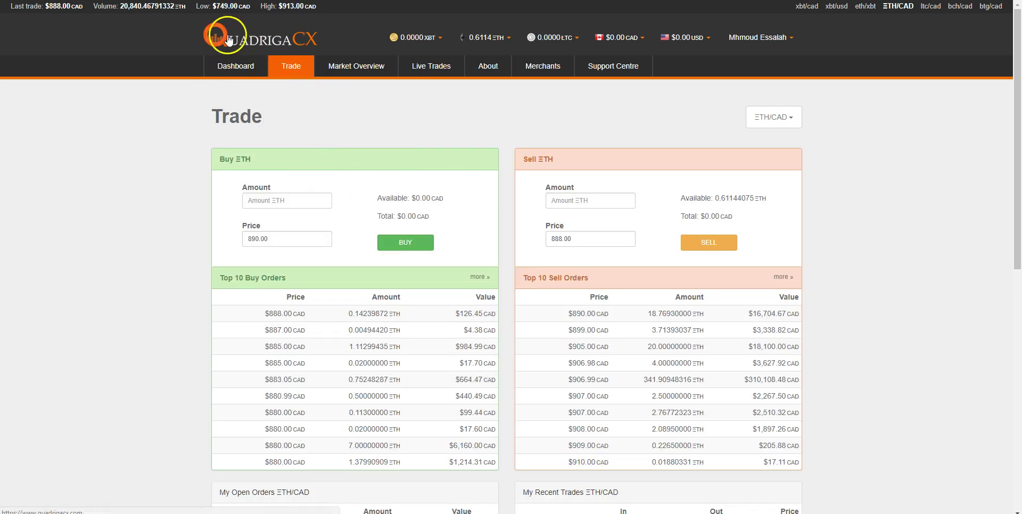
{"action": "triple_click", "coordinate": [327, 6]}
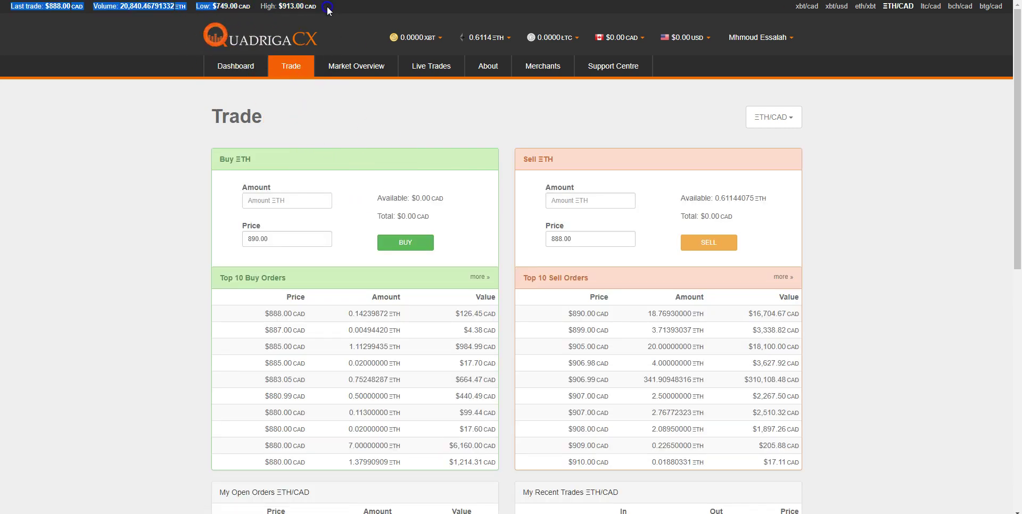
{"action": "left_click", "coordinate": [160, 184]}
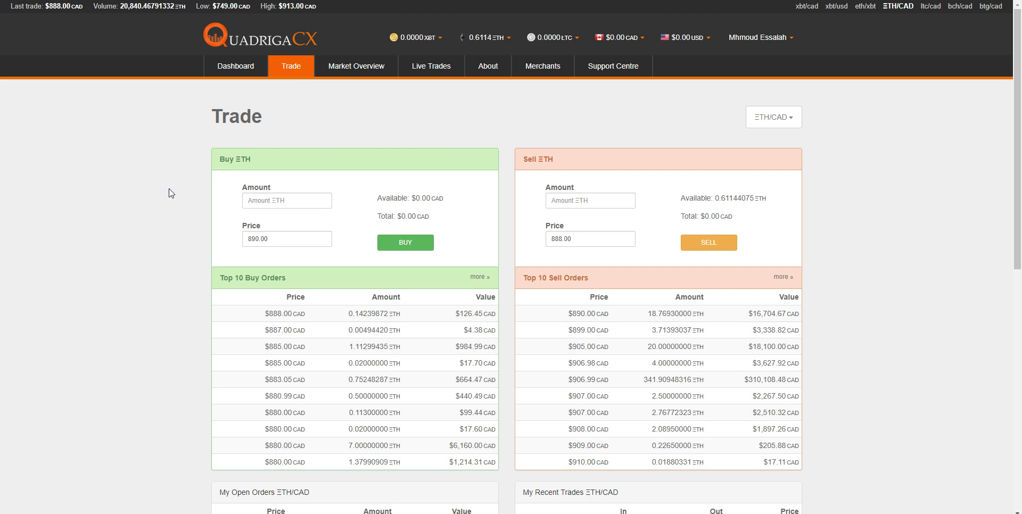
{"action": "scroll", "coordinate": [164, 223], "scroll_direction": "down", "scroll_amount": 2}
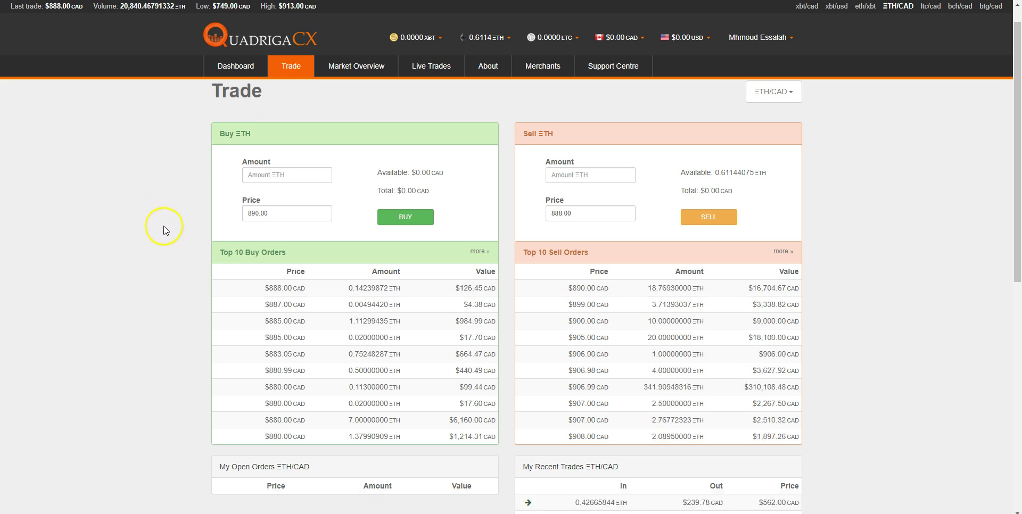
{"action": "scroll", "coordinate": [164, 222], "scroll_direction": "down", "scroll_amount": 6}
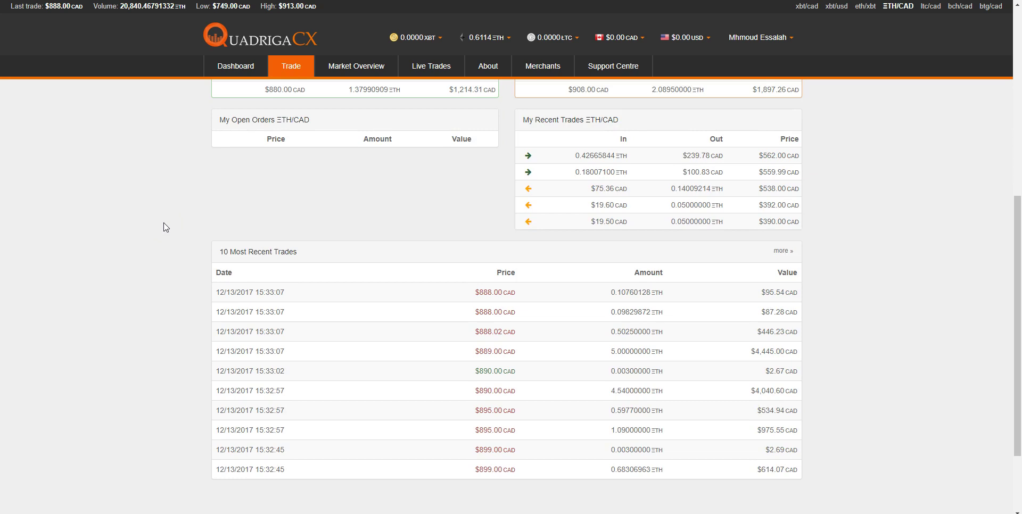
{"action": "scroll", "coordinate": [163, 221], "scroll_direction": "down", "scroll_amount": 1}
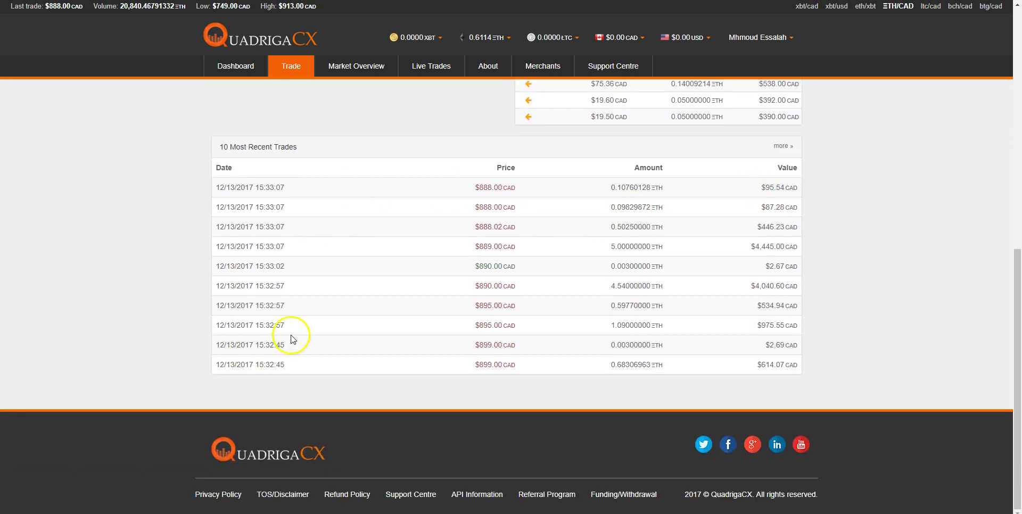
{"action": "scroll", "coordinate": [426, 250], "scroll_direction": "up", "scroll_amount": 1}
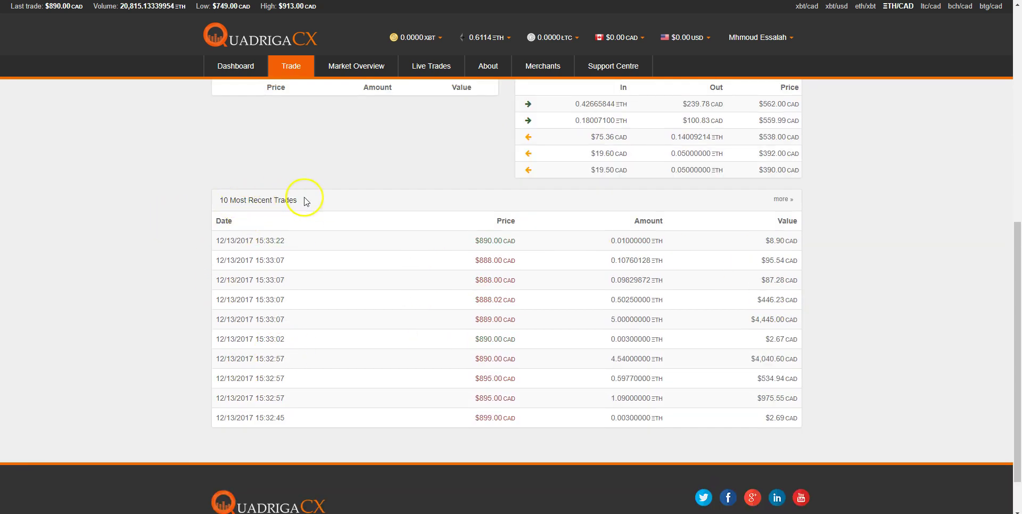
{"action": "scroll", "coordinate": [358, 420], "scroll_direction": "up", "scroll_amount": 6}
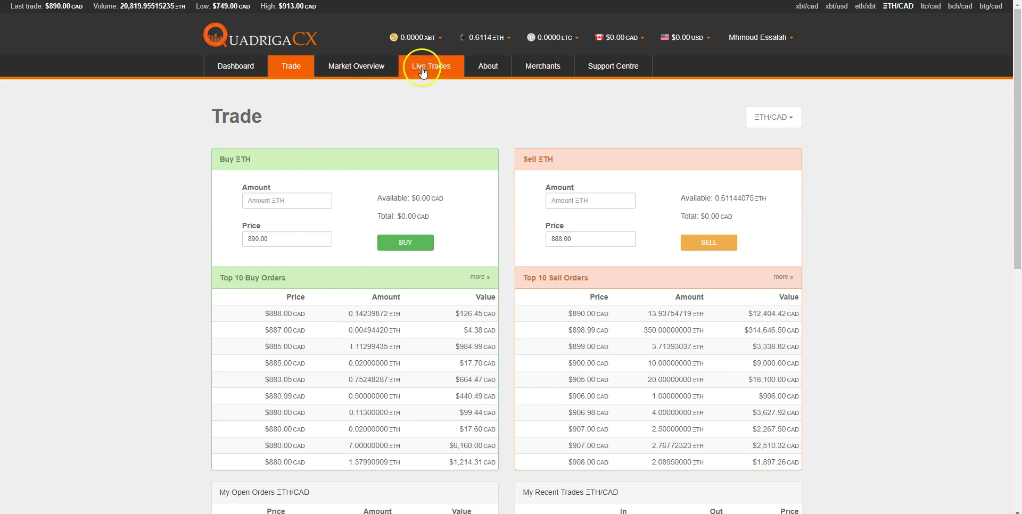
Open the market overview to view the 60-day ETH/CAD price chart and the other available trading pairs
{"action": "left_click", "coordinate": [347, 75]}
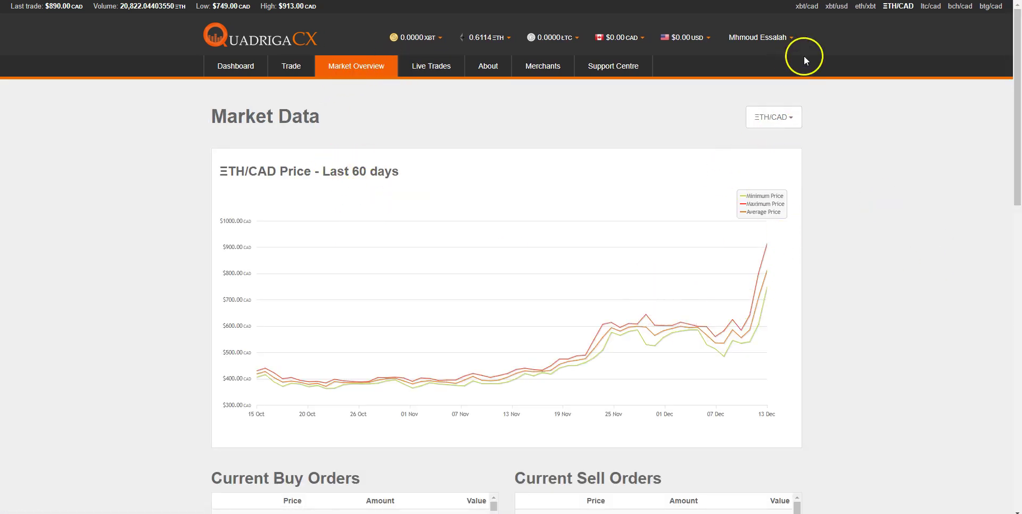
{"action": "left_click", "coordinate": [778, 117]}
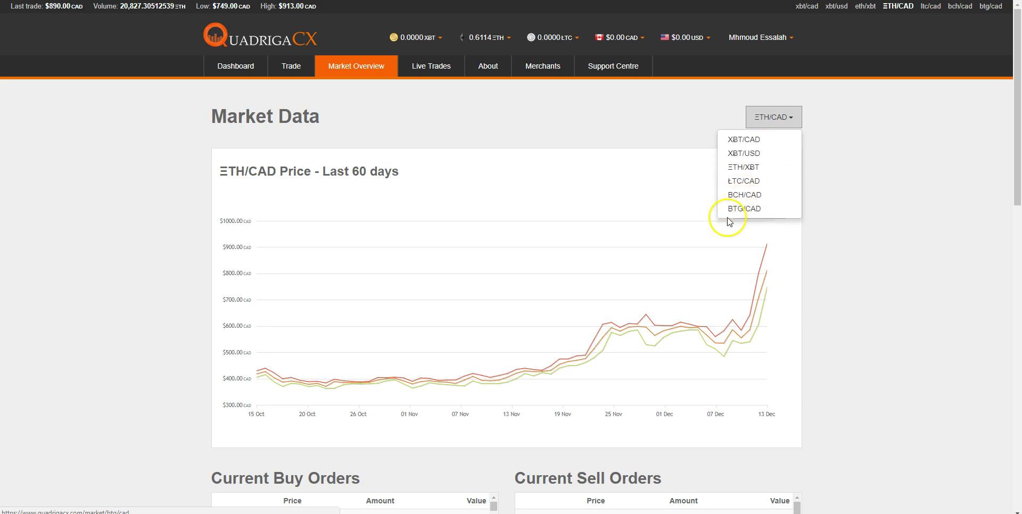
{"action": "left_click", "coordinate": [873, 185]}
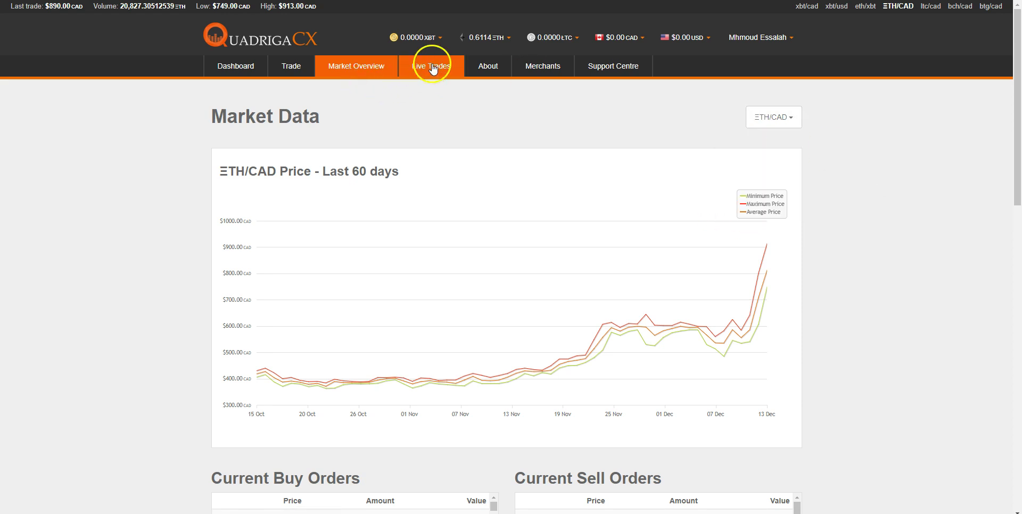
Open the live trades for ETH/CAD and examine the 12-hour price chart and the latest trades list
{"action": "left_click", "coordinate": [456, 86]}
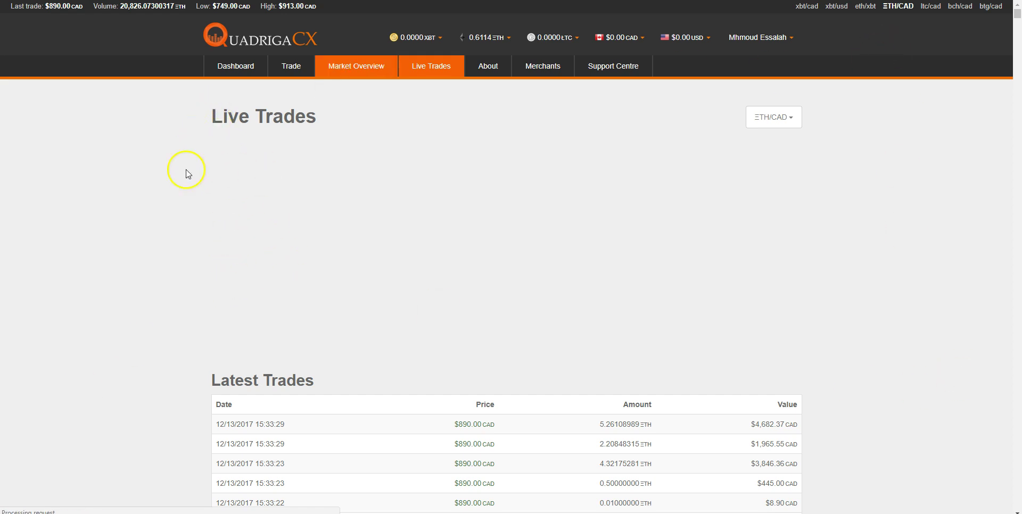
{"action": "scroll", "coordinate": [203, 207], "scroll_direction": "down", "scroll_amount": 6}
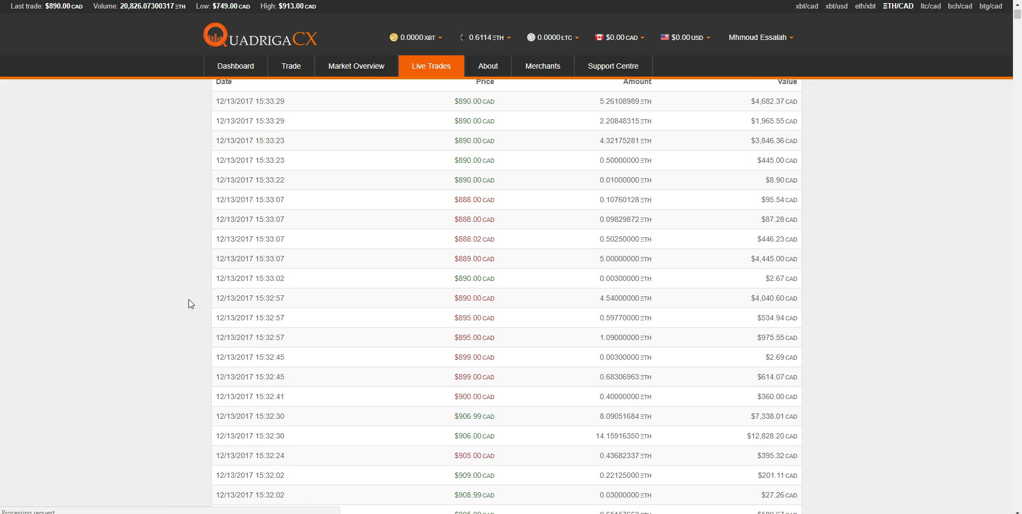
{"action": "scroll", "coordinate": [210, 286], "scroll_direction": "up", "scroll_amount": 6}
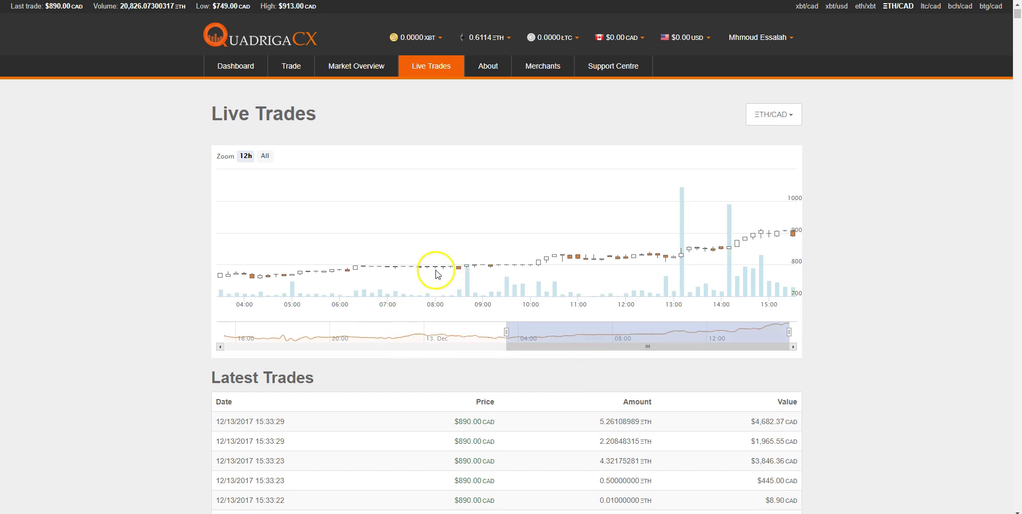
{"action": "scroll", "coordinate": [435, 274], "scroll_direction": "down", "scroll_amount": 4}
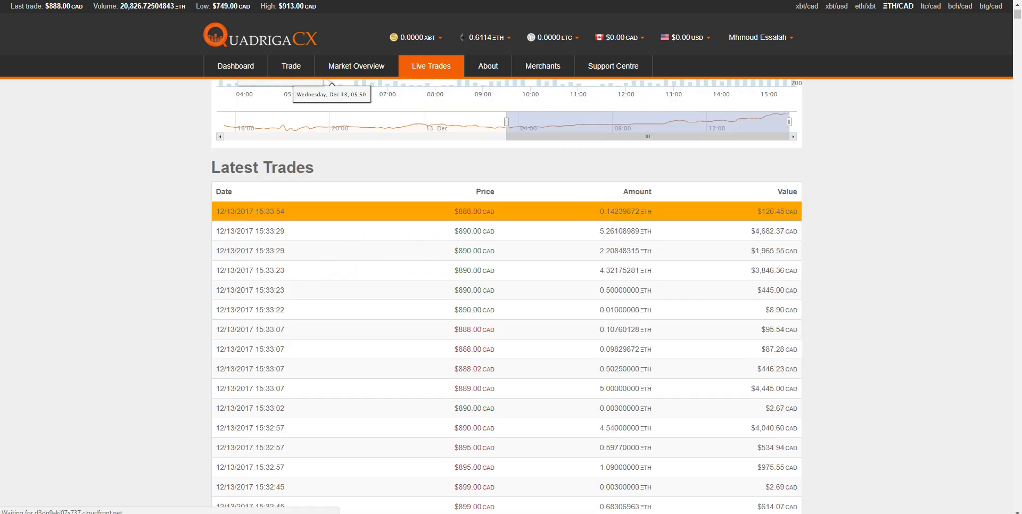
{"action": "scroll", "coordinate": [931, 201], "scroll_direction": "up", "scroll_amount": 2}
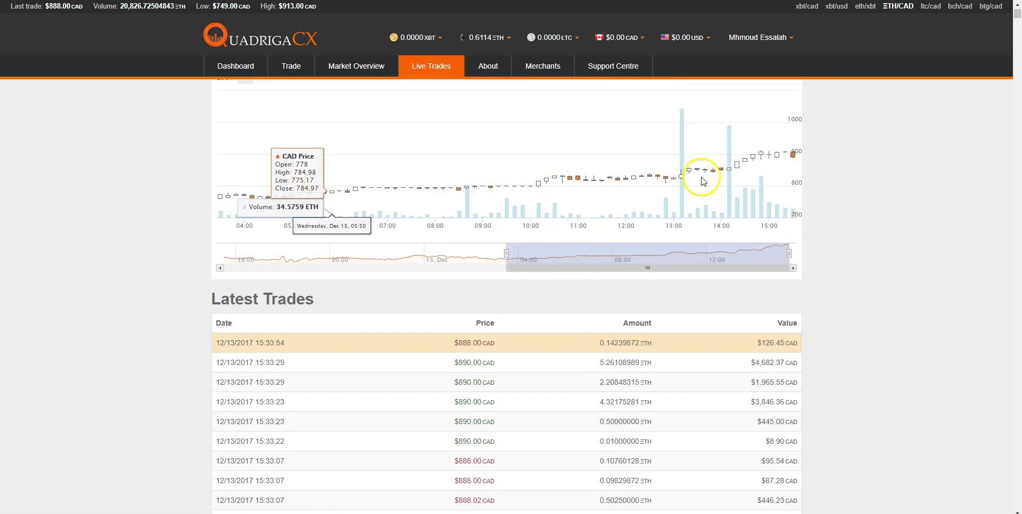
{"action": "scroll", "coordinate": [702, 181], "scroll_direction": "up", "scroll_amount": 2}
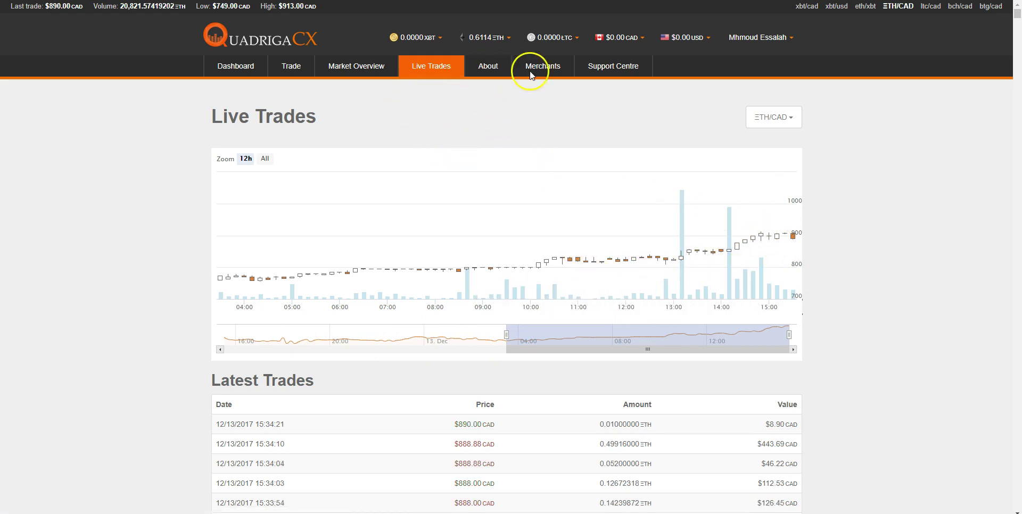
Return to the member dashboard and review the currency balances, open orders and latest trades
{"action": "left_click", "coordinate": [222, 64]}
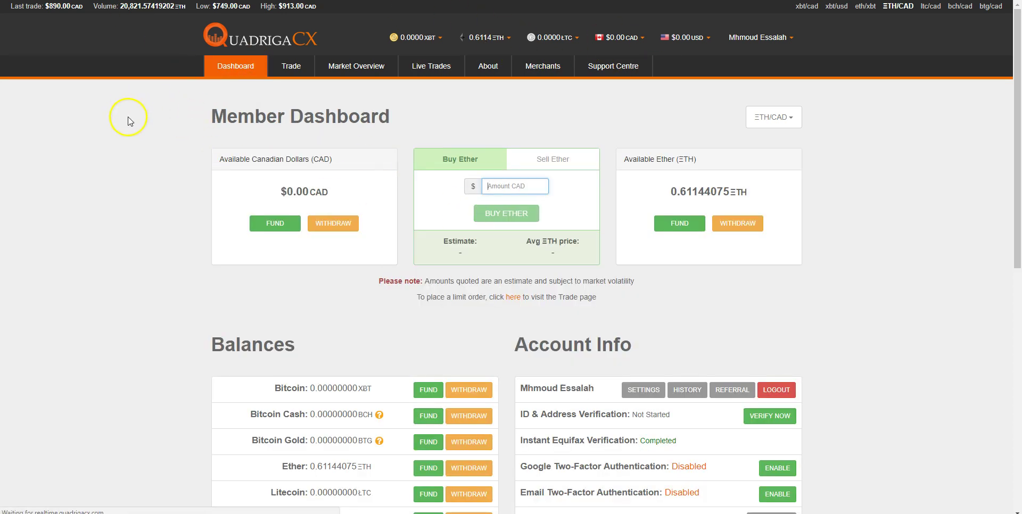
{"action": "middle_click", "coordinate": [136, 140]}
{"action": "middle_click", "coordinate": [134, 141]}
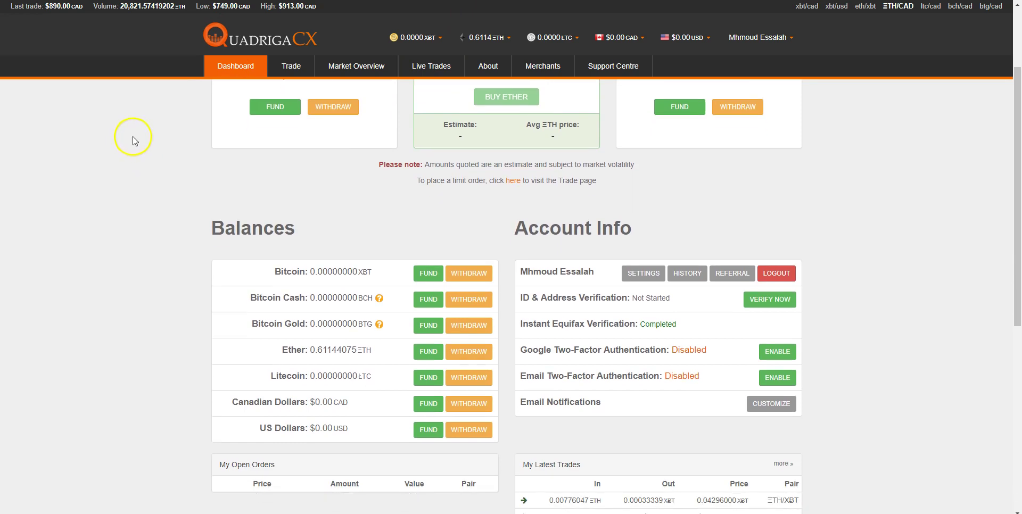
{"action": "scroll", "coordinate": [688, 232], "scroll_direction": "down", "scroll_amount": 6}
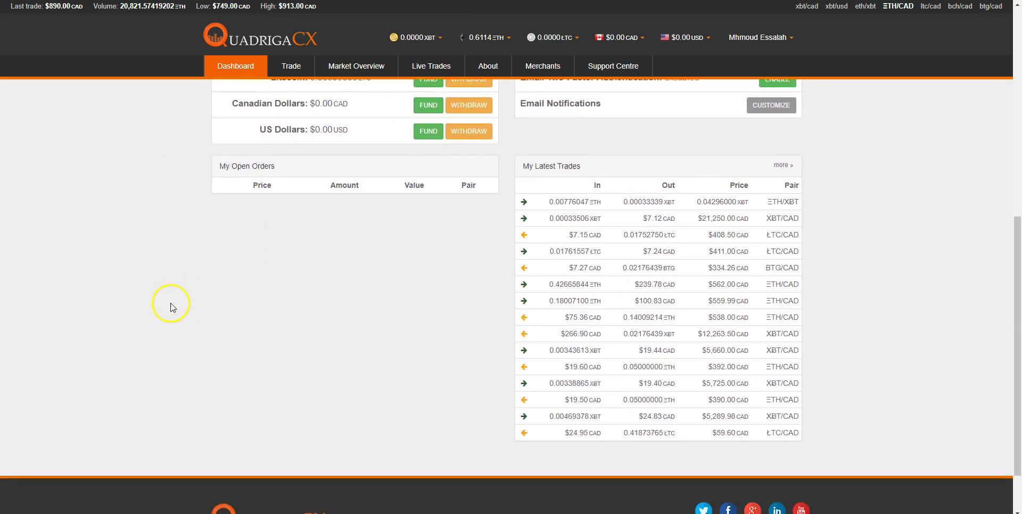
{"action": "scroll", "coordinate": [171, 302], "scroll_direction": "up", "scroll_amount": 6}
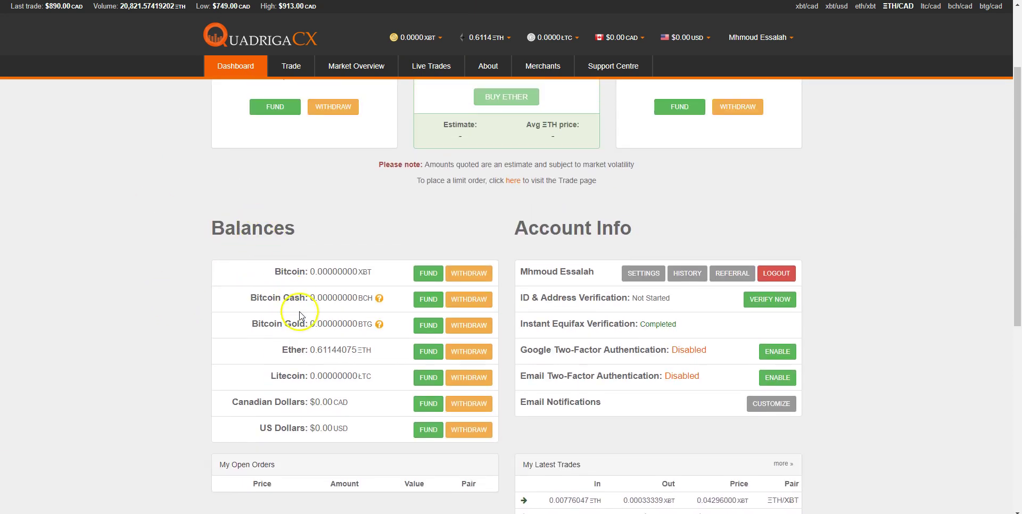
{"action": "scroll", "coordinate": [299, 341], "scroll_direction": "down", "scroll_amount": 1}
{"action": "left_click_drag", "start_coordinate": [246, 347], "coordinate": [353, 384]}
{"action": "left_click", "coordinate": [484, 154]}
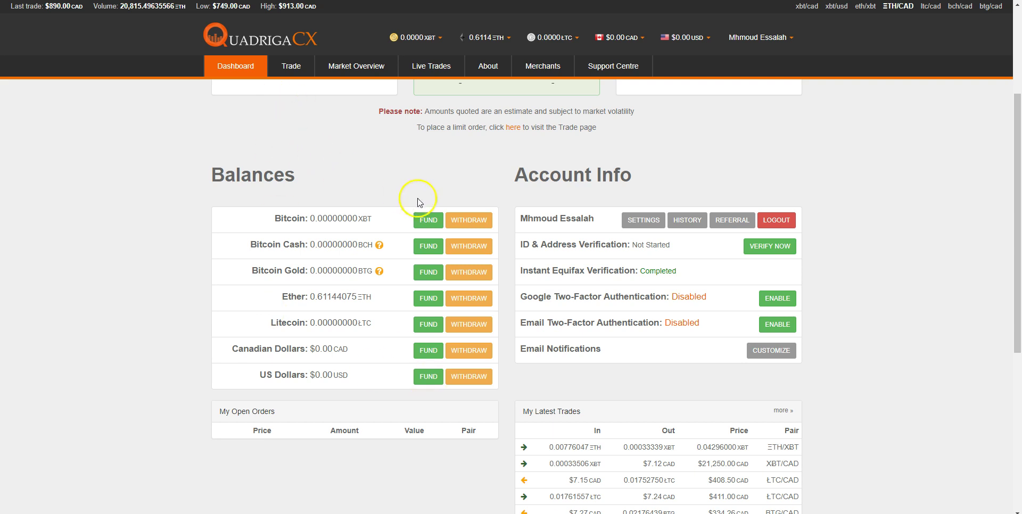
View the Bitcoin deposit address and payment QR code on the funding page, and return to the dashboard
{"action": "left_click", "coordinate": [432, 227]}
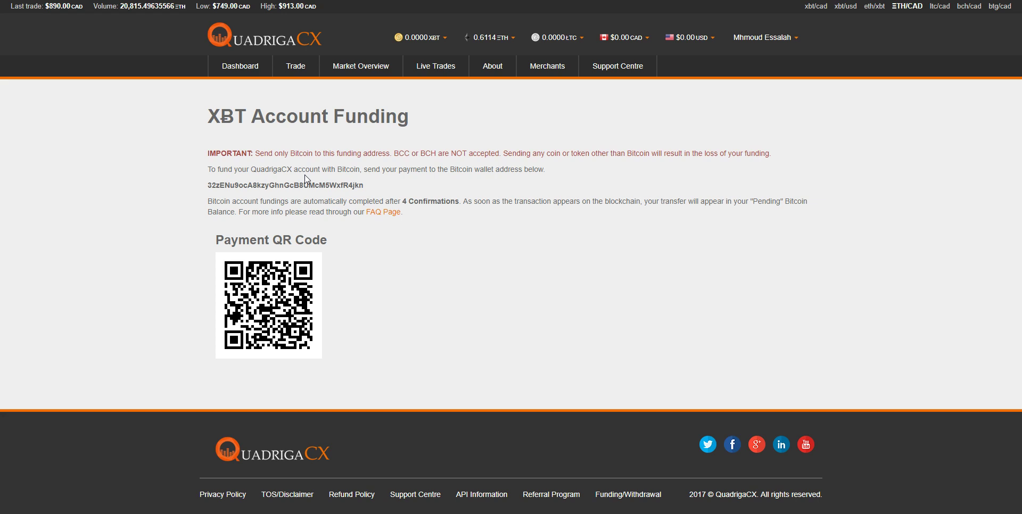
{"action": "left_click", "coordinate": [241, 67]}
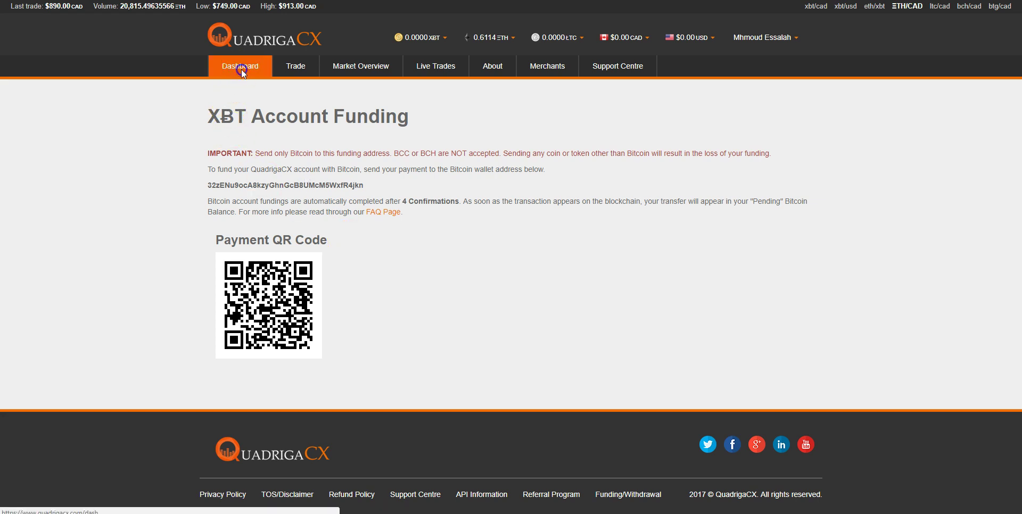
Look over the dashboard's Buy Ether form, currency balances and personal trade history
{"action": "left_click", "coordinate": [548, 160]}
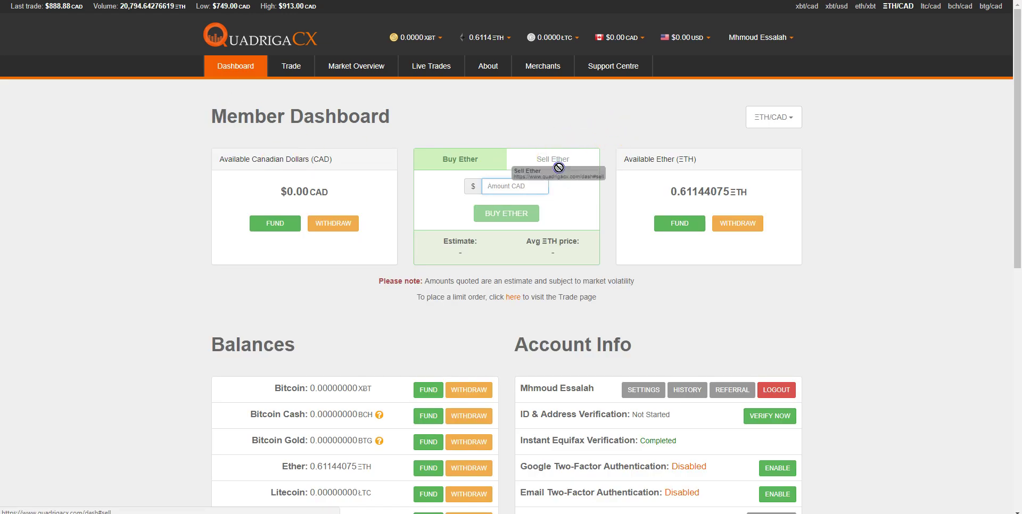
{"action": "left_click", "coordinate": [479, 156]}
{"action": "scroll", "coordinate": [434, 296], "scroll_direction": "down", "scroll_amount": 1}
{"action": "scroll", "coordinate": [434, 296], "scroll_direction": "down", "scroll_amount": 7}
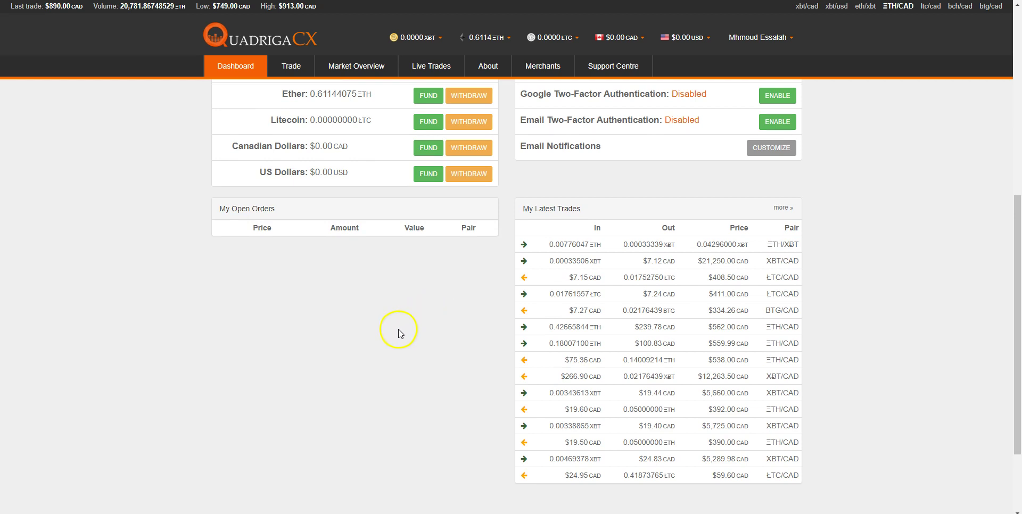
{"action": "scroll", "coordinate": [397, 329], "scroll_direction": "up", "scroll_amount": 7}
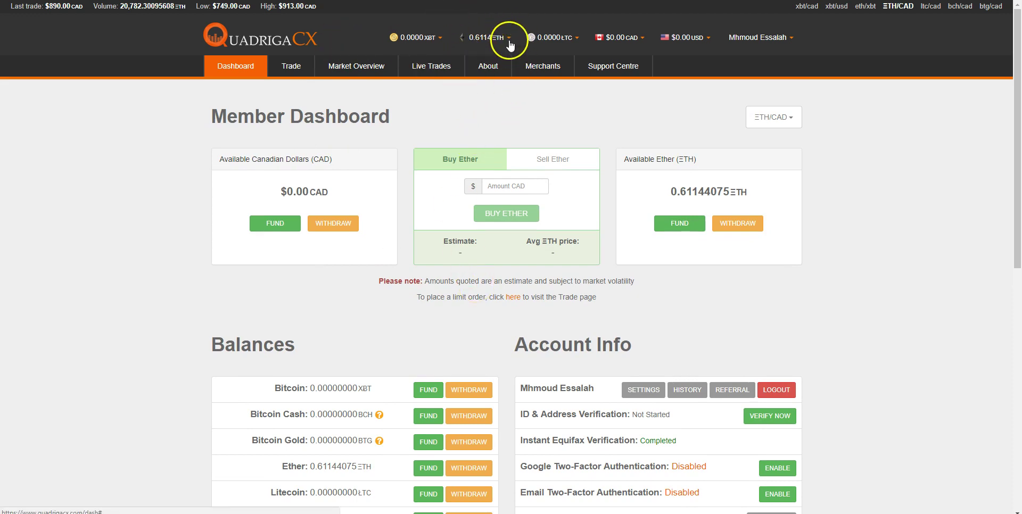
Preview selling the full 0.61144075 ETH balance for Canadian dollars and check the average ETH price
{"action": "left_click", "coordinate": [692, 192]}
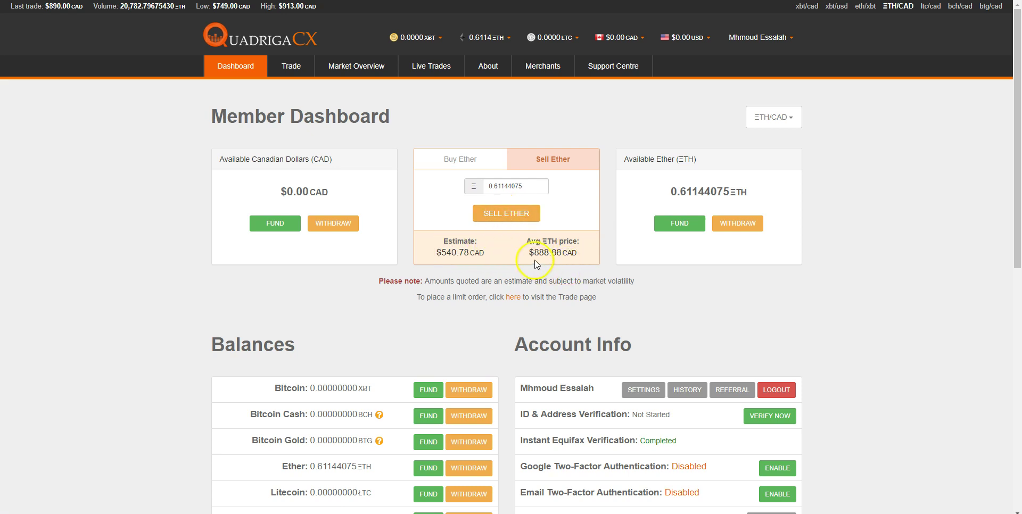
{"action": "left_click_drag", "start_coordinate": [531, 252], "coordinate": [587, 259]}
{"action": "left_click", "coordinate": [562, 257]}
Open the referral program page, examine the 10% trading fee reward and the personal referral link, and return to the dashboard
{"action": "left_click", "coordinate": [735, 390]}
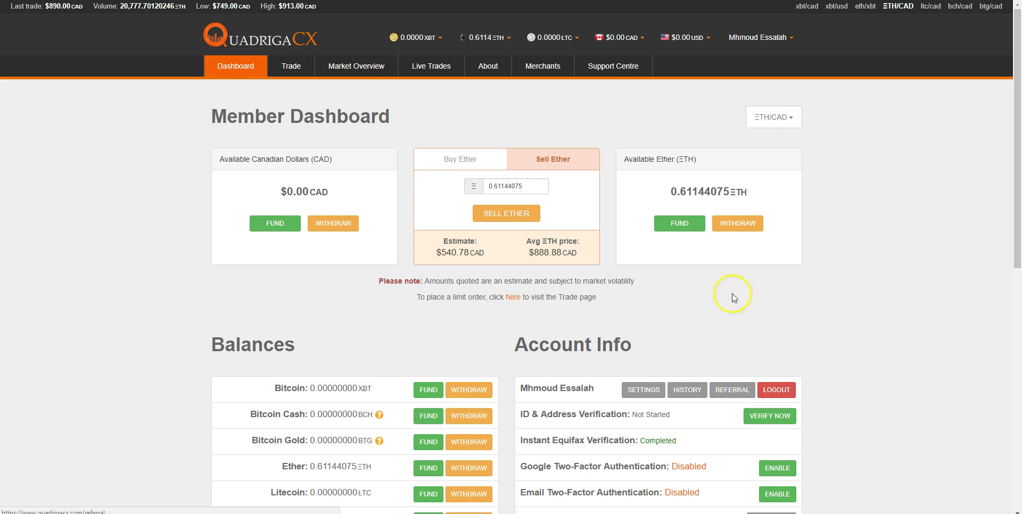
{"action": "left_click_drag", "start_coordinate": [273, 186], "coordinate": [551, 195]}
{"action": "left_click", "coordinate": [549, 201]}
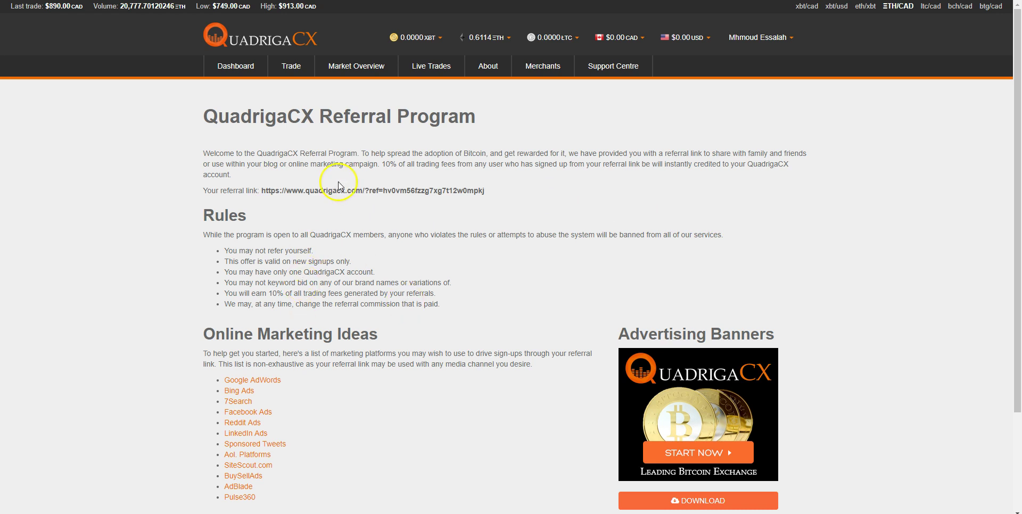
{"action": "left_click_drag", "start_coordinate": [261, 191], "coordinate": [595, 184]}
{"action": "scroll", "coordinate": [503, 210], "scroll_direction": "down", "scroll_amount": 1}
{"action": "scroll", "coordinate": [505, 210], "scroll_direction": "up", "scroll_amount": 1}
{"action": "left_click_drag", "start_coordinate": [386, 164], "coordinate": [534, 165]}
{"action": "left_click", "coordinate": [534, 168]}
{"action": "left_click_drag", "start_coordinate": [472, 165], "coordinate": [533, 165]}
{"action": "left_click_drag", "start_coordinate": [204, 192], "coordinate": [524, 194]}
{"action": "left_click", "coordinate": [528, 190]}
{"action": "left_click", "coordinate": [222, 64]}
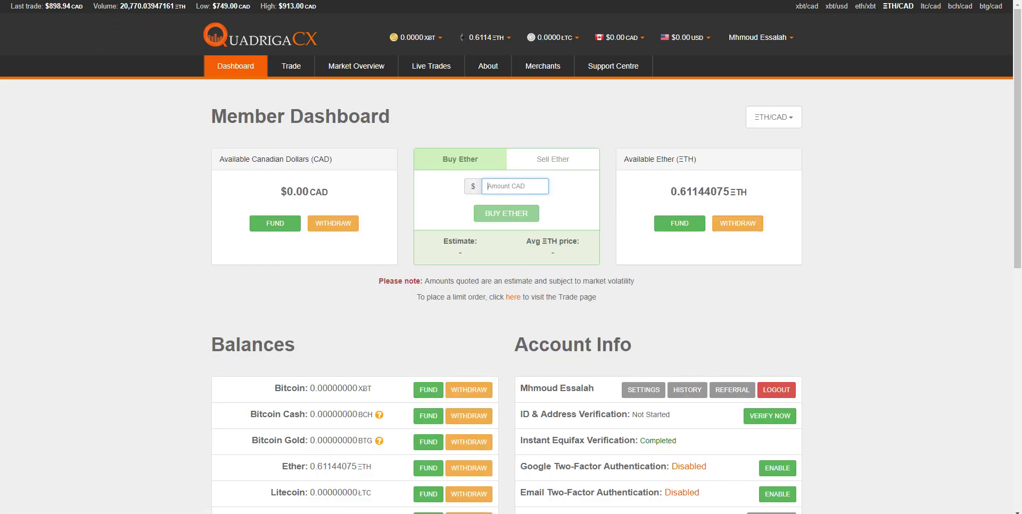